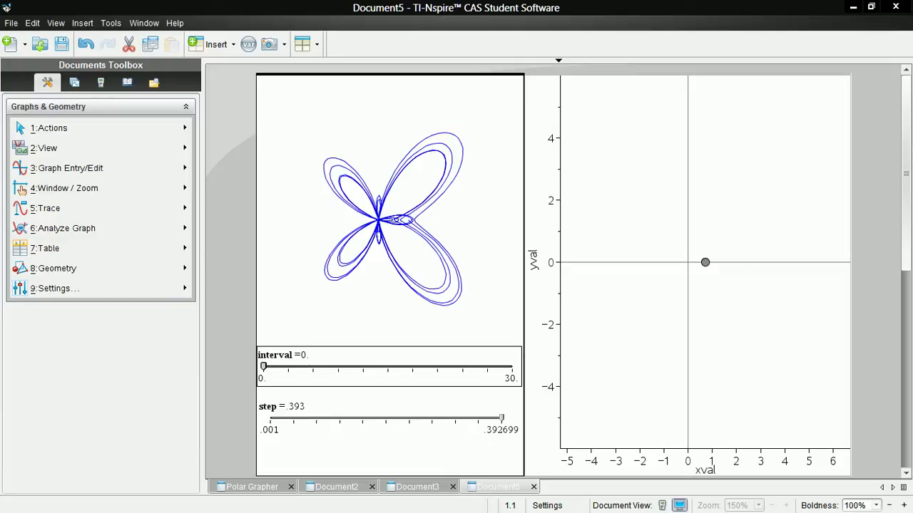
key("Down")
key("Down")
key("Down")
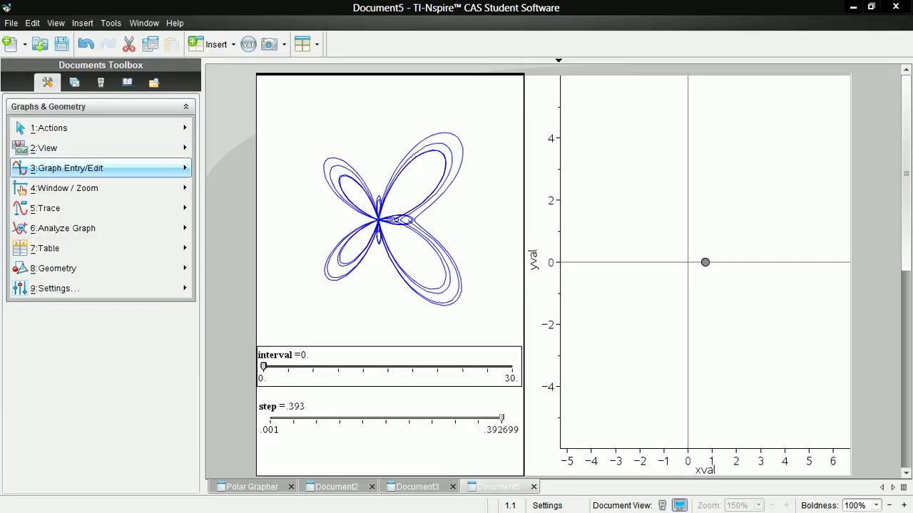
key("Escape")
key("Up")
key("Down")
key("Up")
key("Escape")
key("Down")
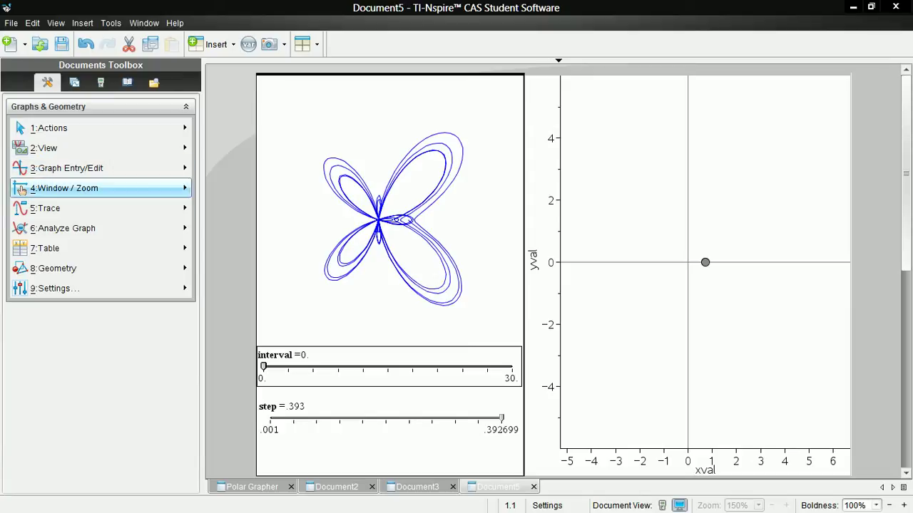
key("Up")
key("Tab")
key("Tab")
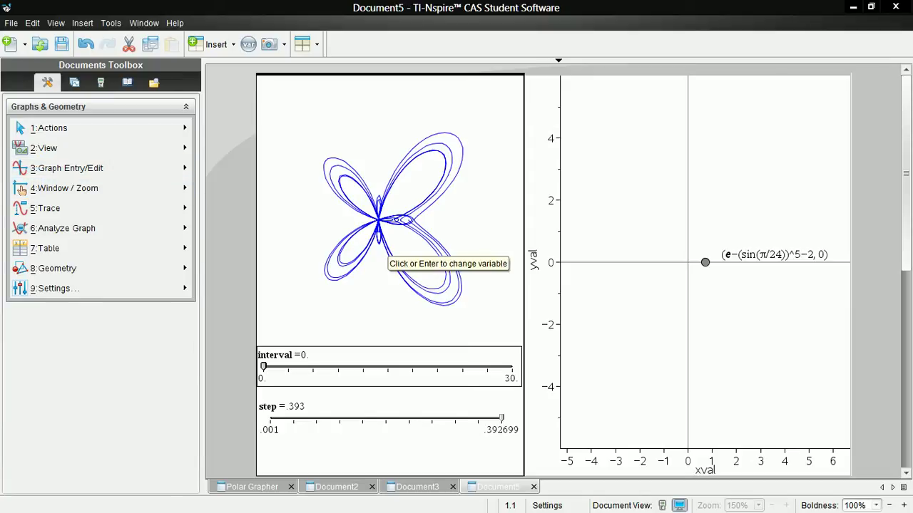
key("Tab")
key("Up")
key("Up")
key("Up")
key("Escape")
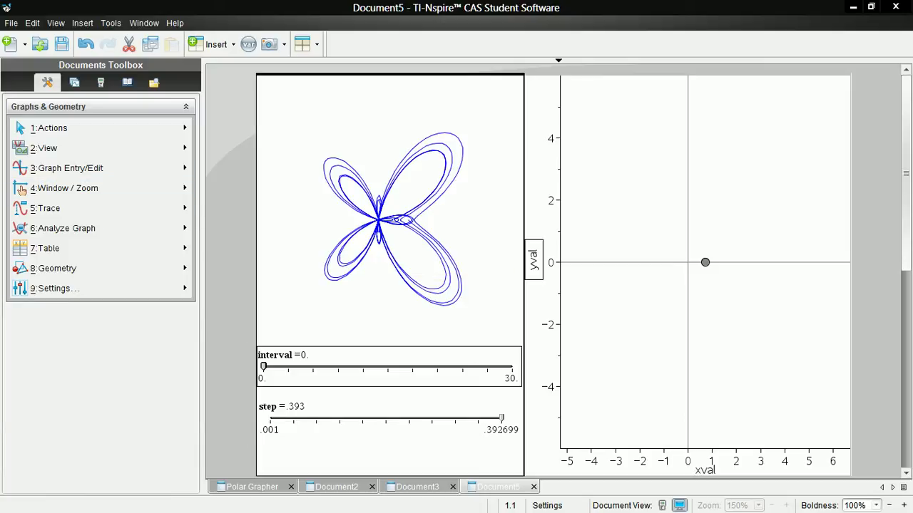
key("Tab")
key("Tab")
key("Tab")
key("Tab")
key("Tab")
key("Tab")
key("Tab")
key("Tab")
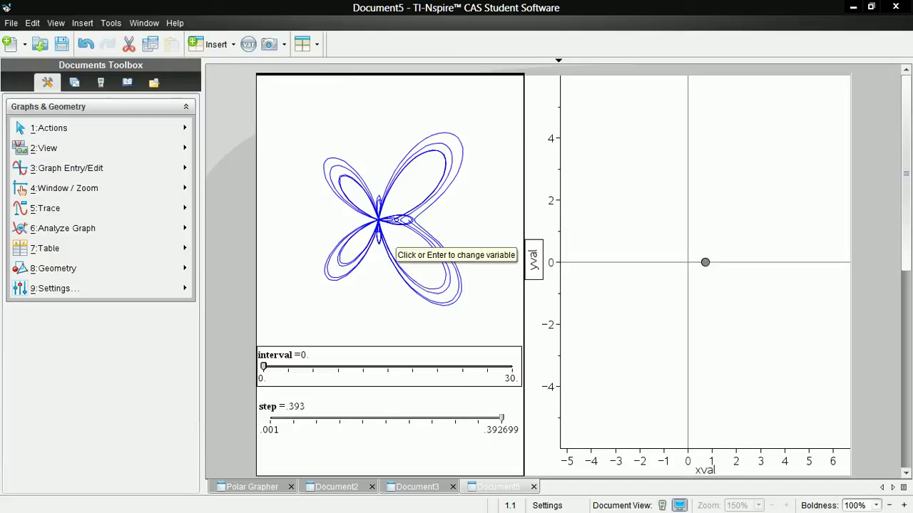
key("Tab")
key("Tab")
key("Tab")
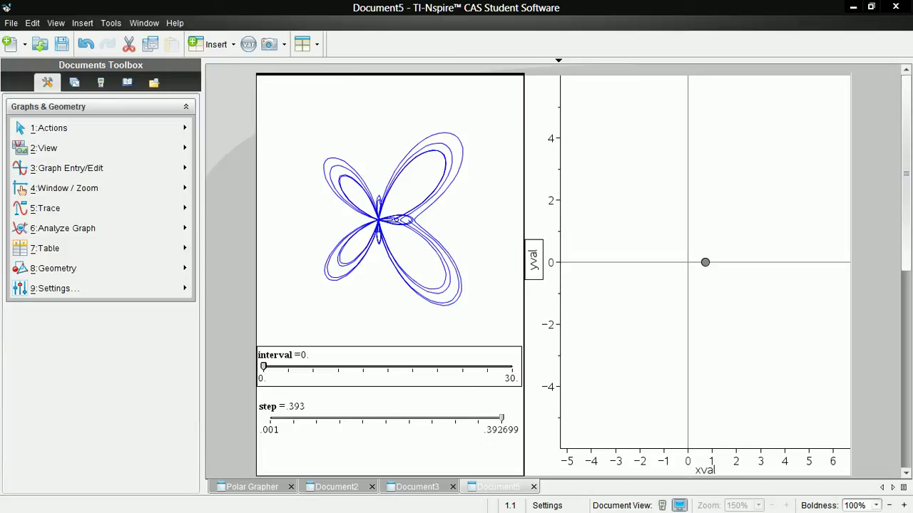
key("Tab")
Increase the interval slider from its minimum to 13.4 to trace the butterfly curve in the data plot
key("Right")
key("Right")
key("Right")
key("Right")
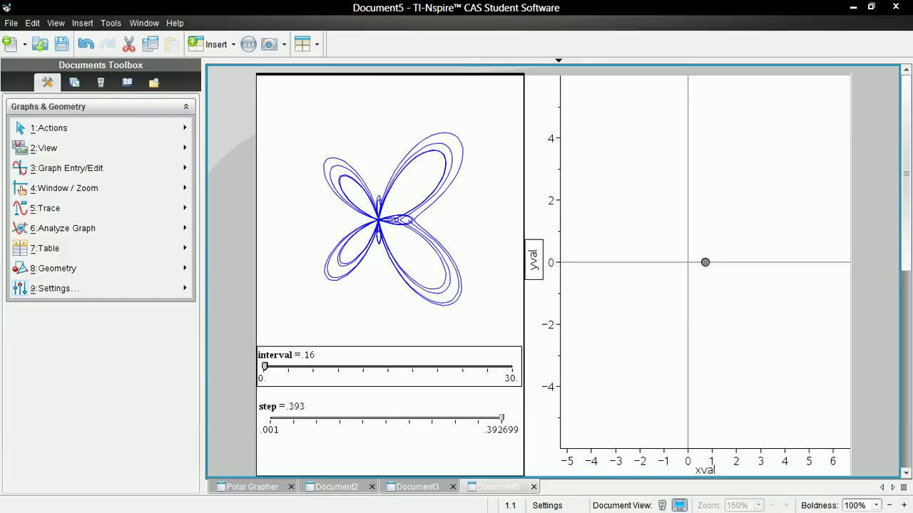
key("Right")
key("Right")
key("Right")
key("Right")
key("Right")
key("Right")
key("Right")
key("Right")
key("Right")
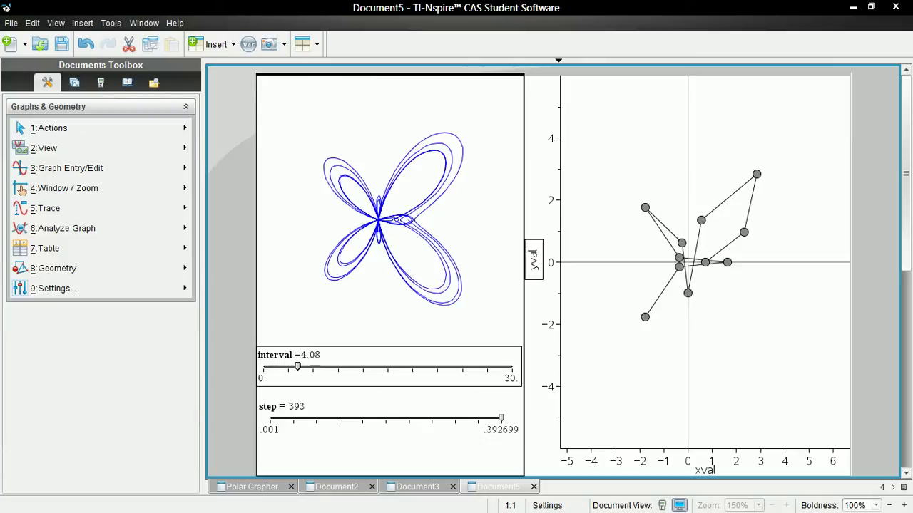
key("Right")
key("Right")
key("Right")
key("Right")
key("Right")
key("Right")
key("Right")
key("Right")
key("Right")
key("Right")
key("Right")
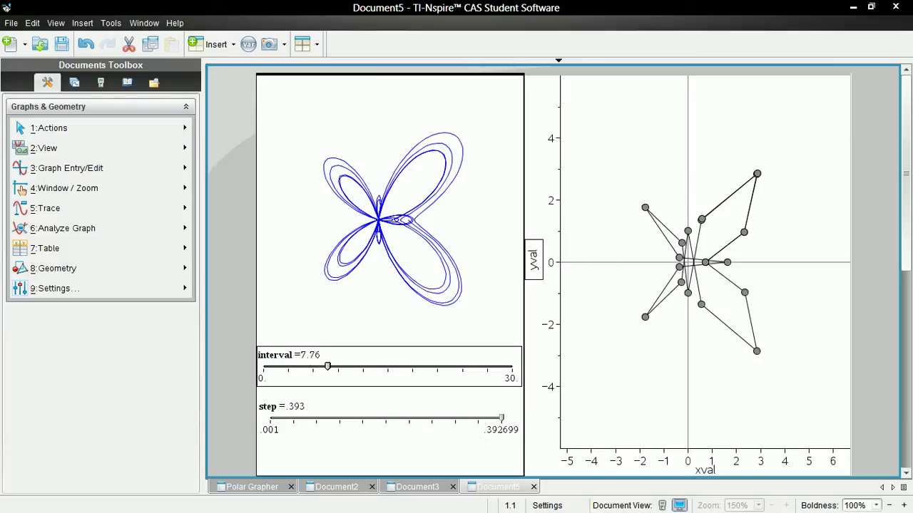
key("Right")
key("Right")
key("Right")
key("Right")
key("Right")
key("Right")
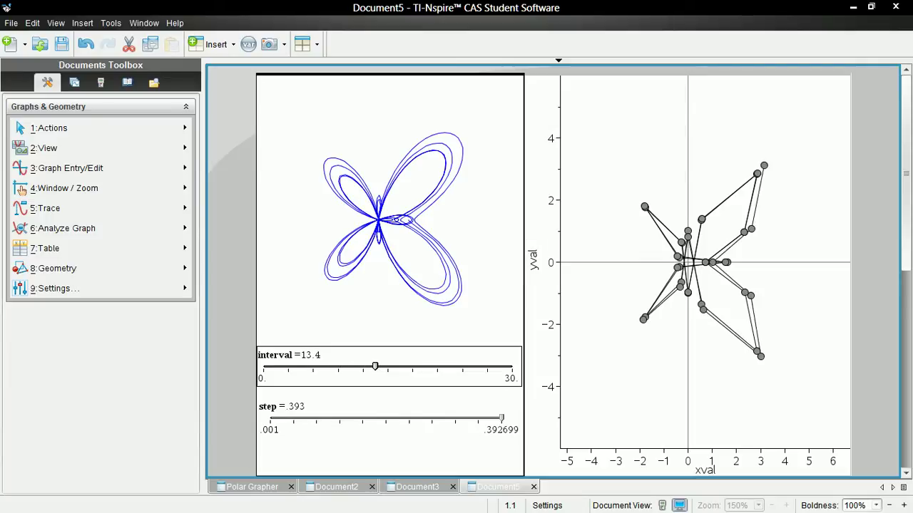
Lower the step slider to its minimum of .001 and bring it back up to .015 to refine the plotted curve
key("Tab")
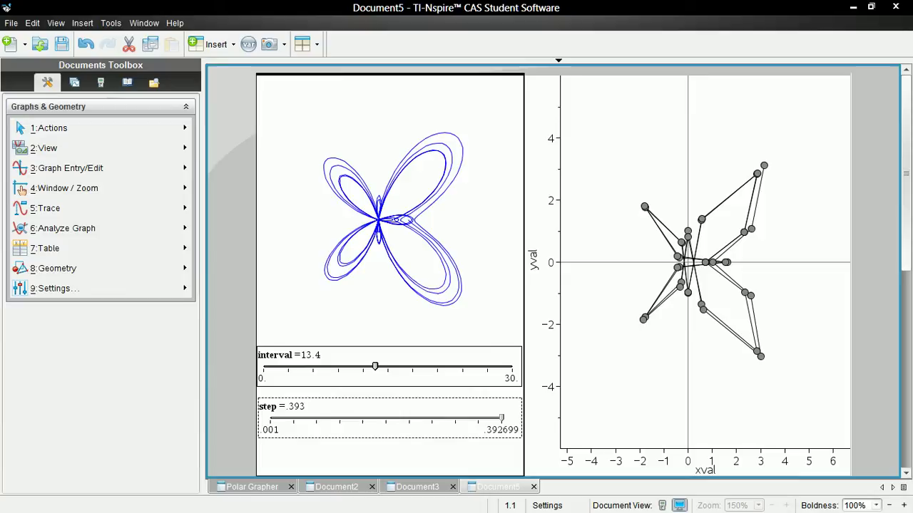
key("Left")
key("Left")
key("Left")
key("Left")
key("Left")
key("Left")
key("Left")
key("Left")
key("Left")
key("Left")
key("Left")
key("Left")
key("Left")
key("Left")
key("Left")
key("Left")
key("Left")
key("Left")
key("Left")
key("Left")
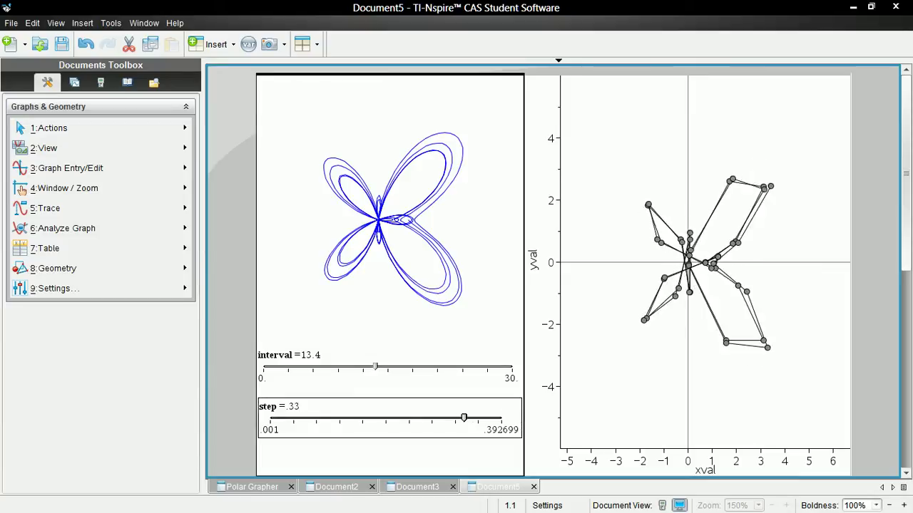
key("Left")
key("Left")
key("Left")
key("Left")
key("Left")
key("Left")
key("Left")
key("Left")
key("Left")
key("Left")
key("Left")
key("Left")
key("Left")
key("Left")
key("Left")
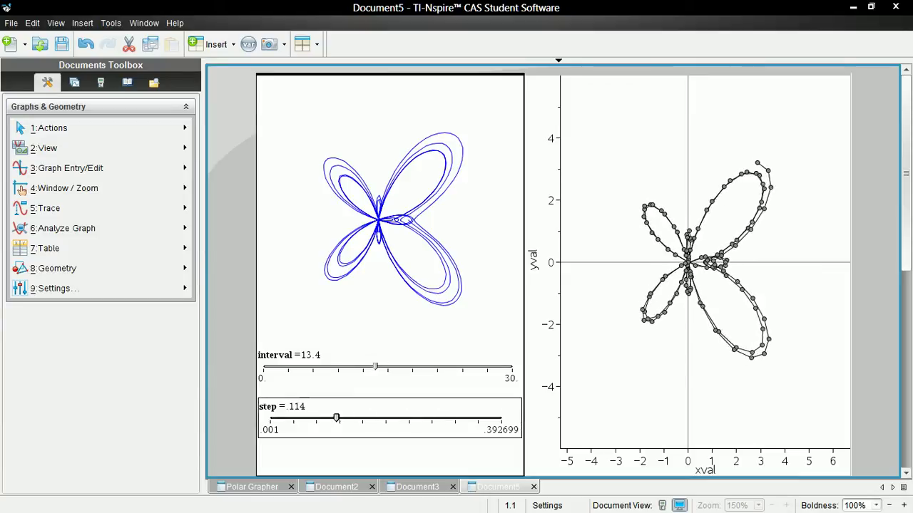
key("Left")
key("Left")
key("Left")
key("Left")
key("Left")
key("Left")
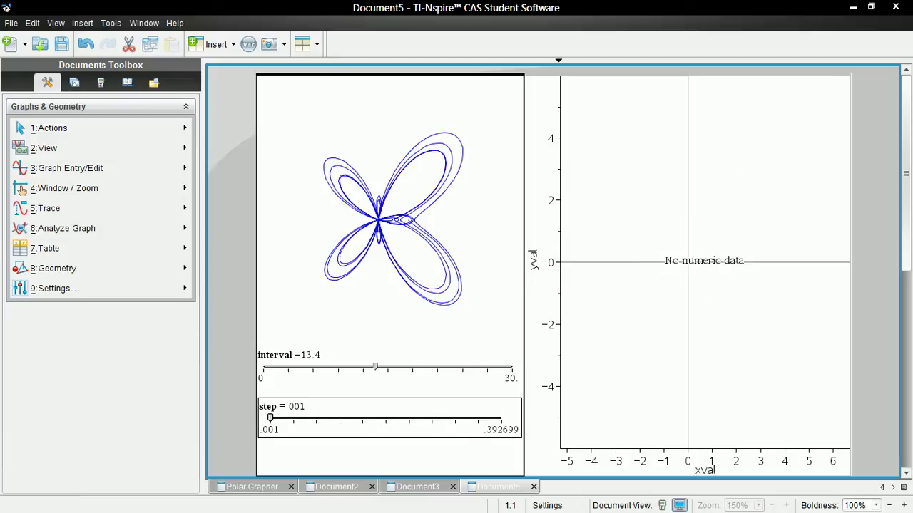
key("Right")
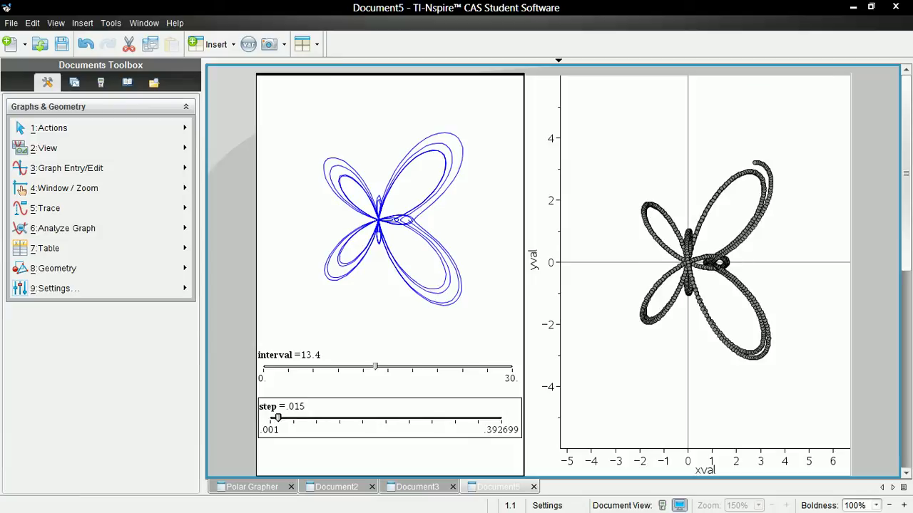
key("Left")
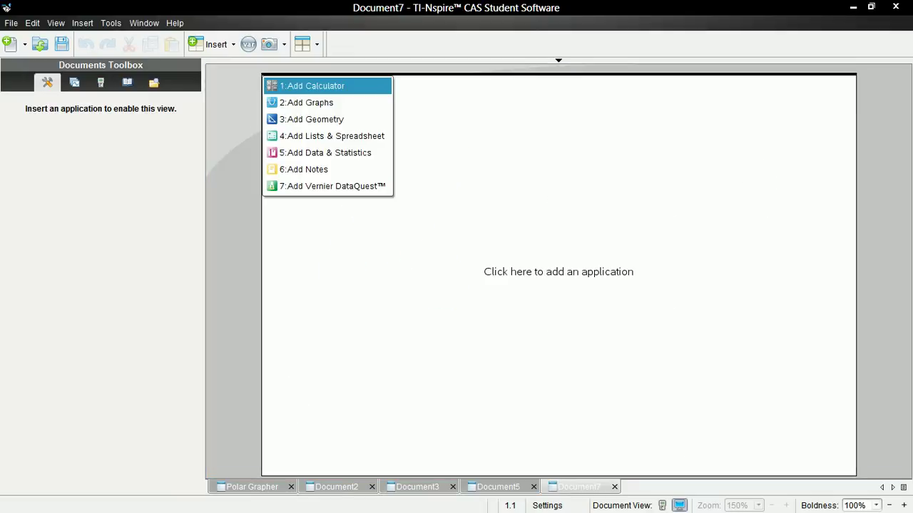
Add a Graphs application to the blank new document
key("Down")
key("Down")
key("Up")
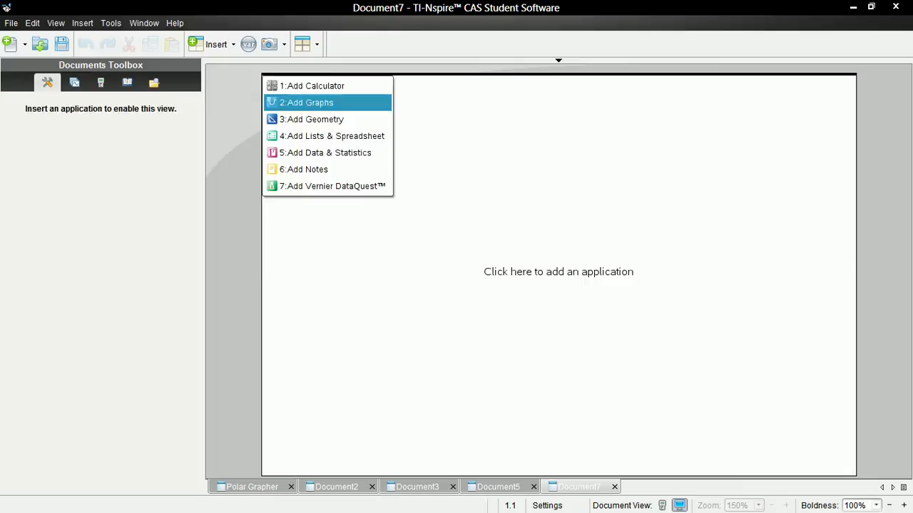
key("Return")
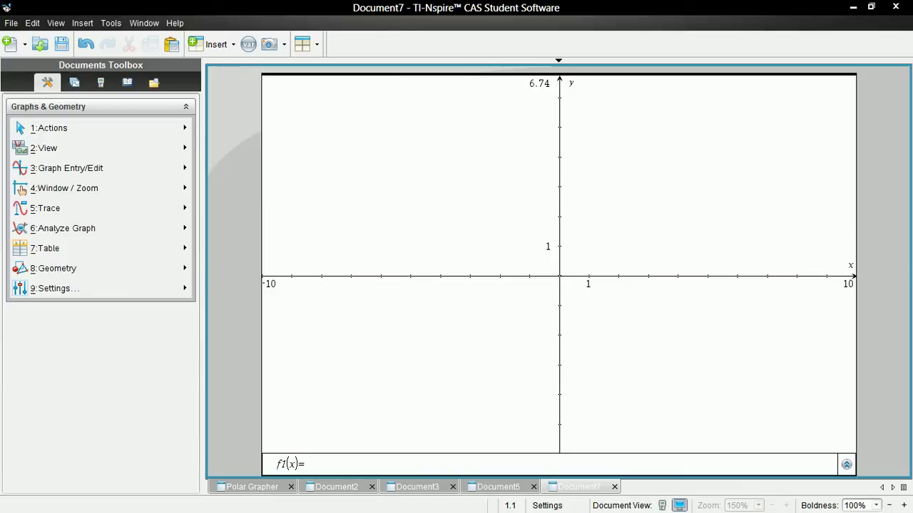
Plot the polar equation r1(θ)=e^(cos(θ))-2·cos(4·θ)+(sin((2·θ-π)/24))^5 for 0≤θ≤25.13 with a θstep of 0.17
left_click(100, 168)
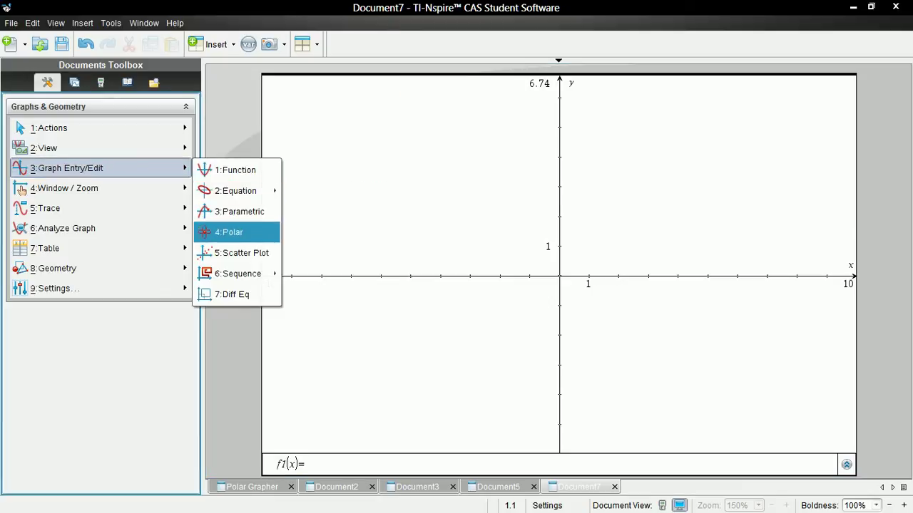
key("Return")
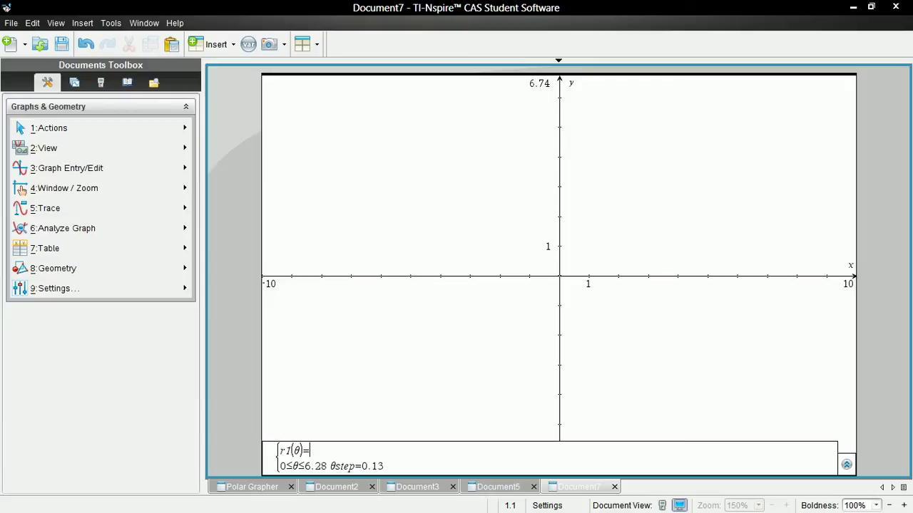
type("e^(cos(θ))-2·cos(4·θ)+(sin((2·θ-π)/24))^5")
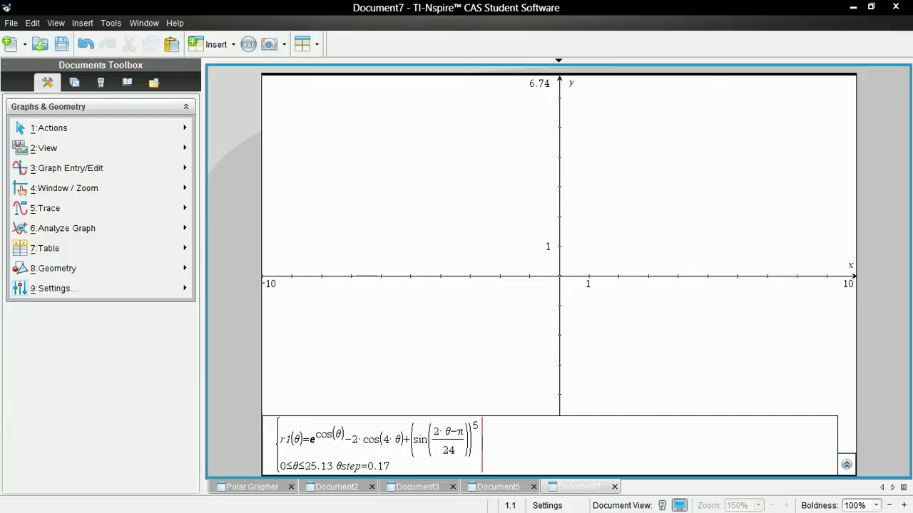
key("Return")
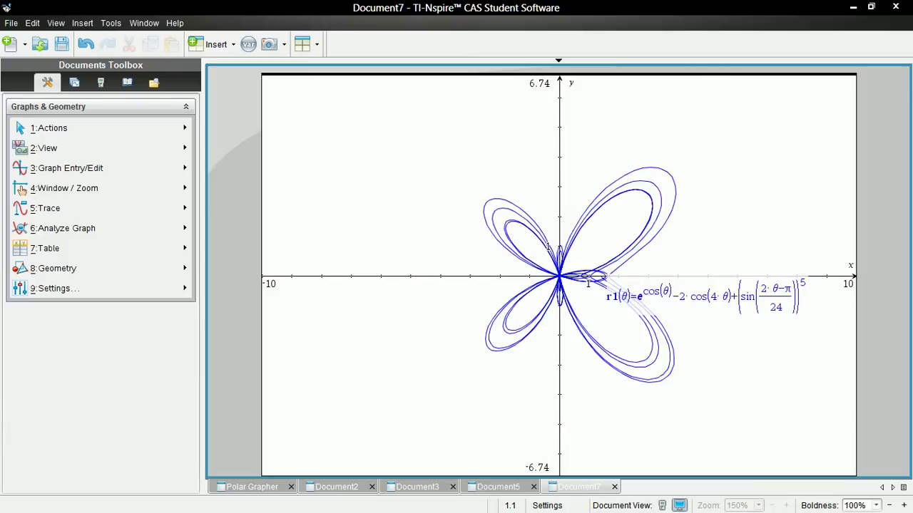
Insert a Lists & Spreadsheet page and name column A theta
left_click(216, 44)
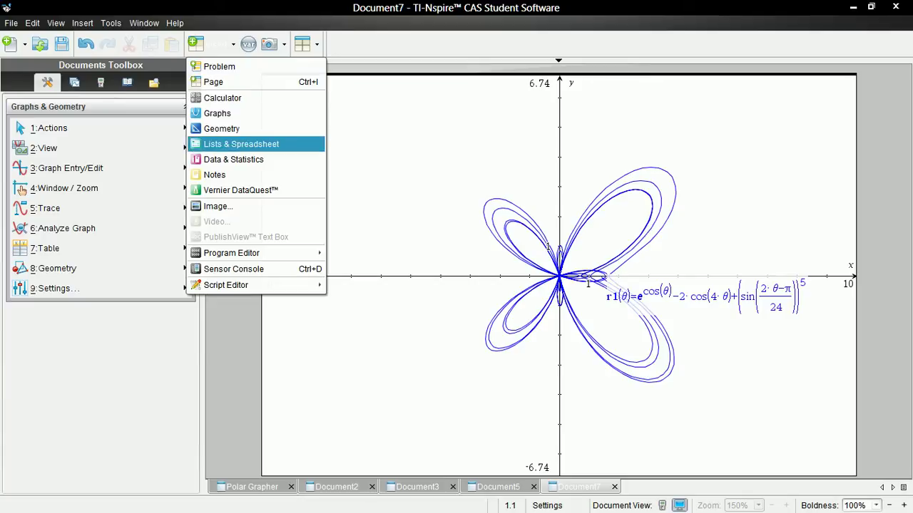
left_click(241, 144)
left_click(298, 83)
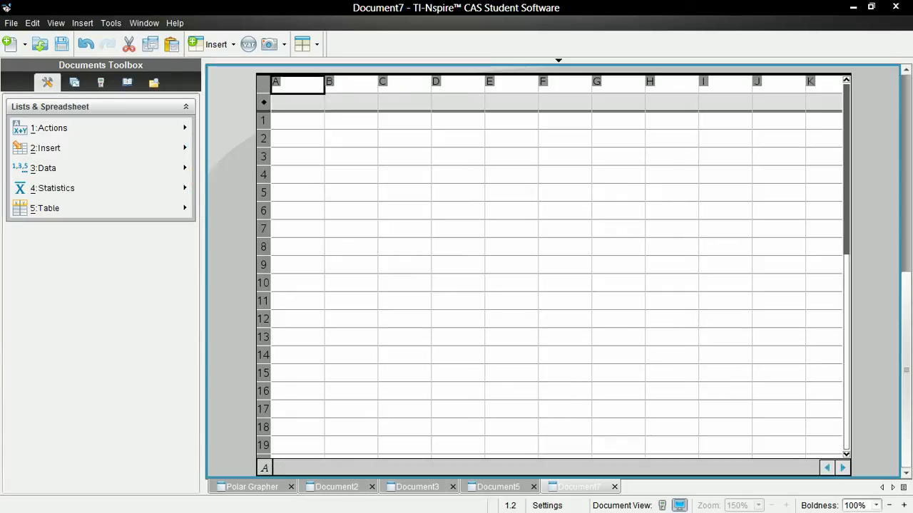
type("theta")
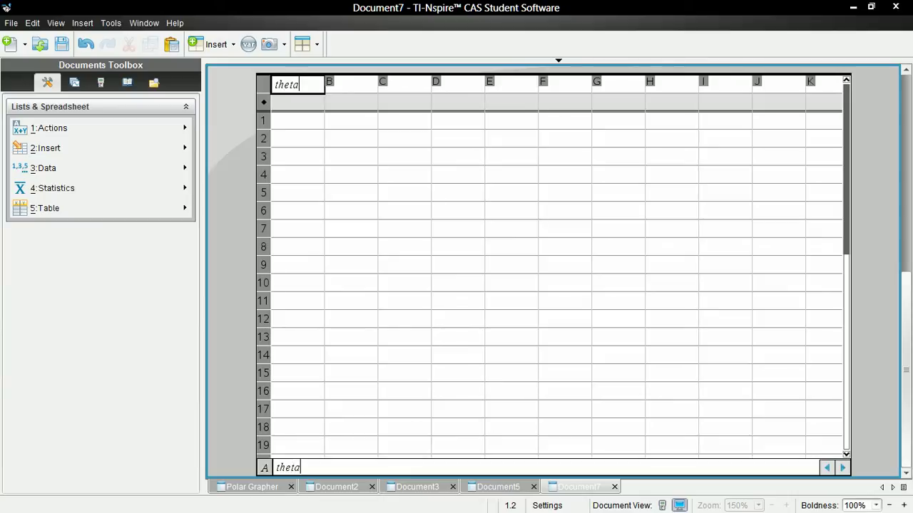
key("Return")
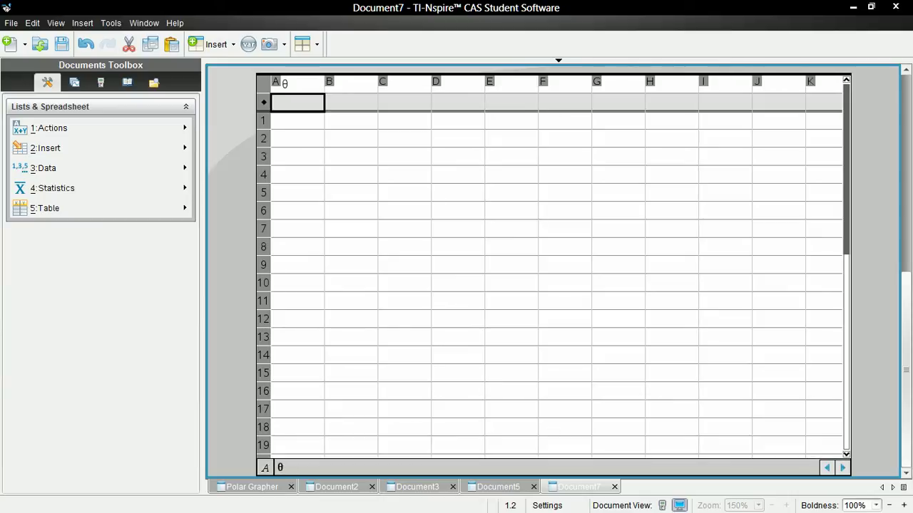
Define the theta column with the formula =seq(n,n,0,interval,step) and dismiss the resulting message
type("=seq(")
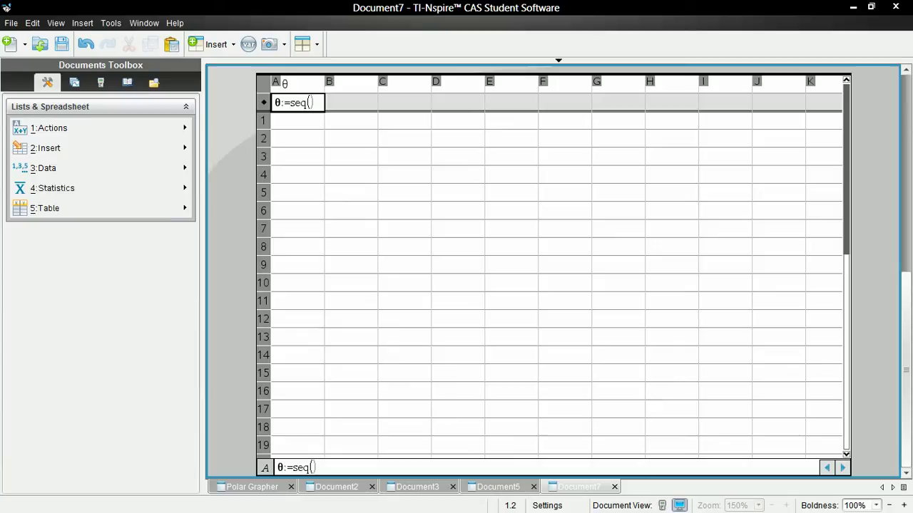
type("n,n,0,int")
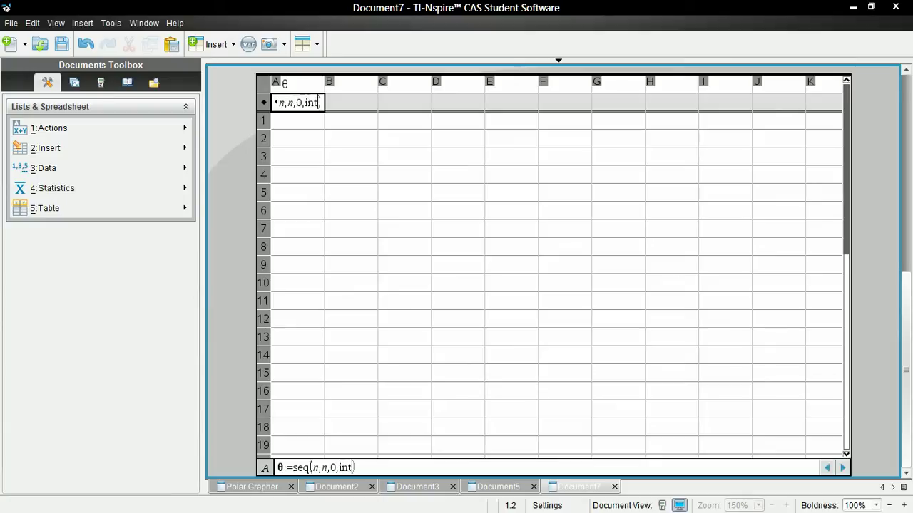
type("erval,step")
key("Return")
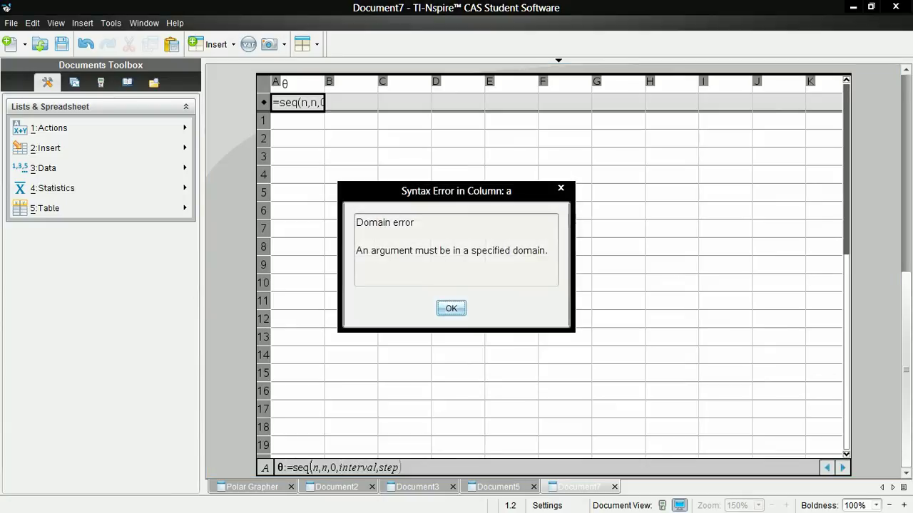
key("Return")
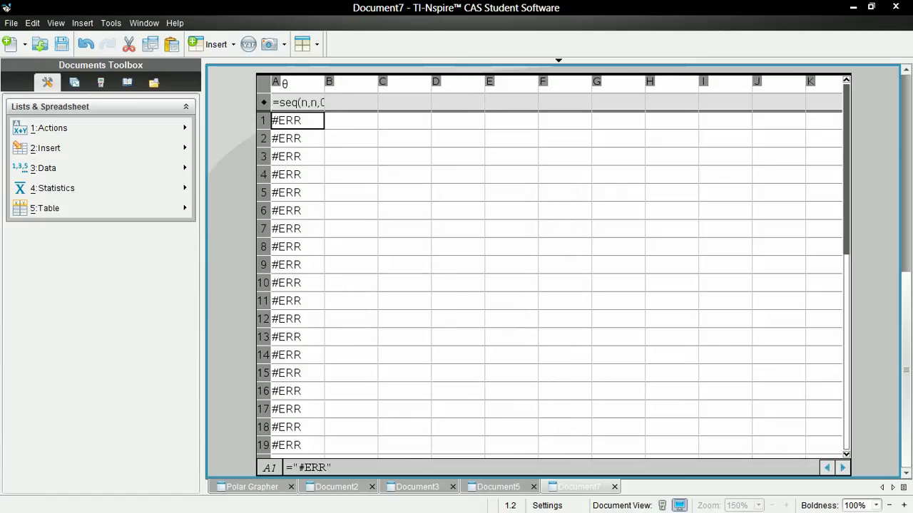
Widen spreadsheet columns A through D so that the full sequence formula fits in column A
left_click_drag(325, 81, 421, 82)
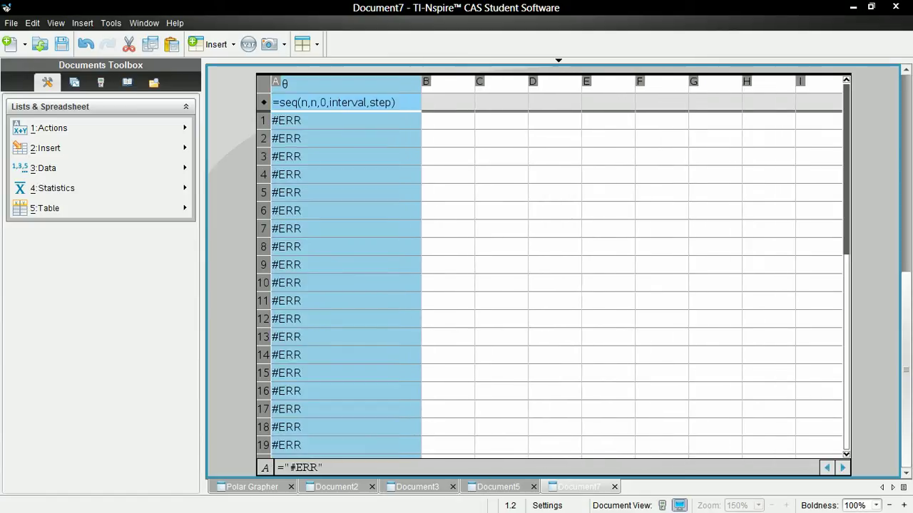
key("Right")
key("Right")
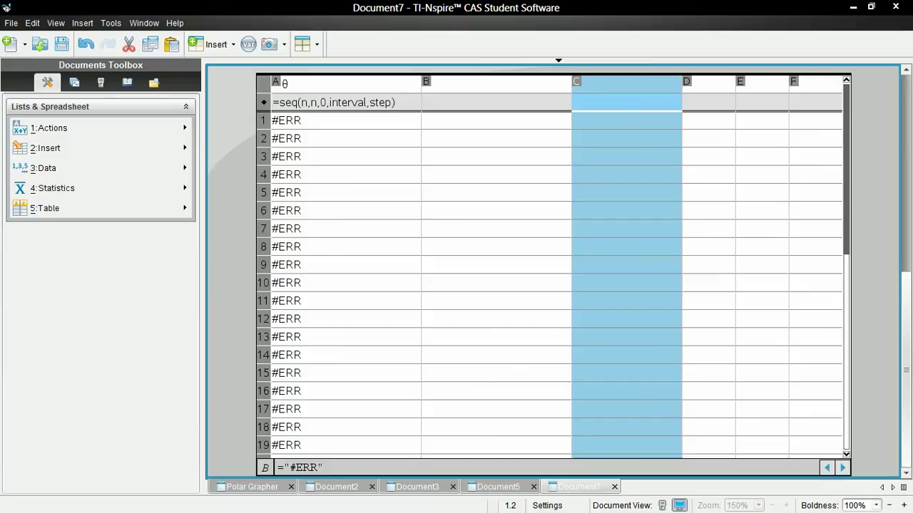
key("Right")
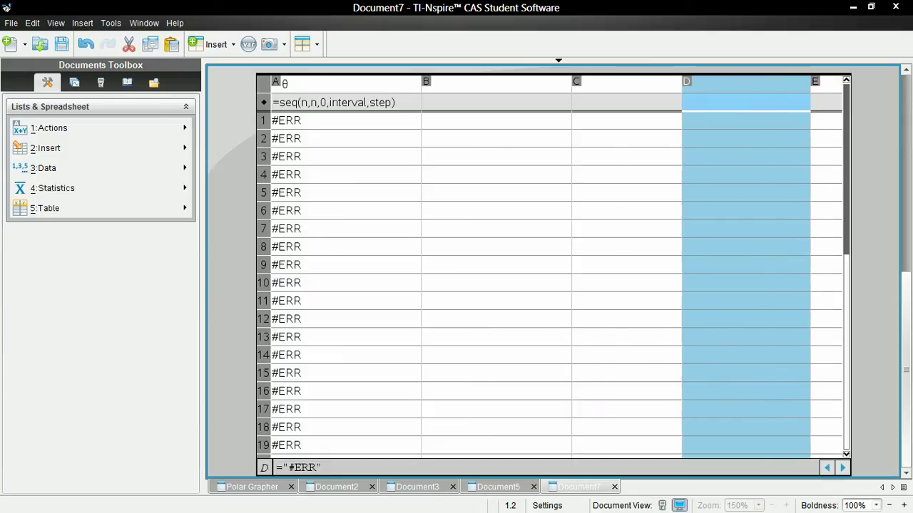
Name spreadsheet column B polar and define it with the formula =r1(theta)
left_click(496, 85)
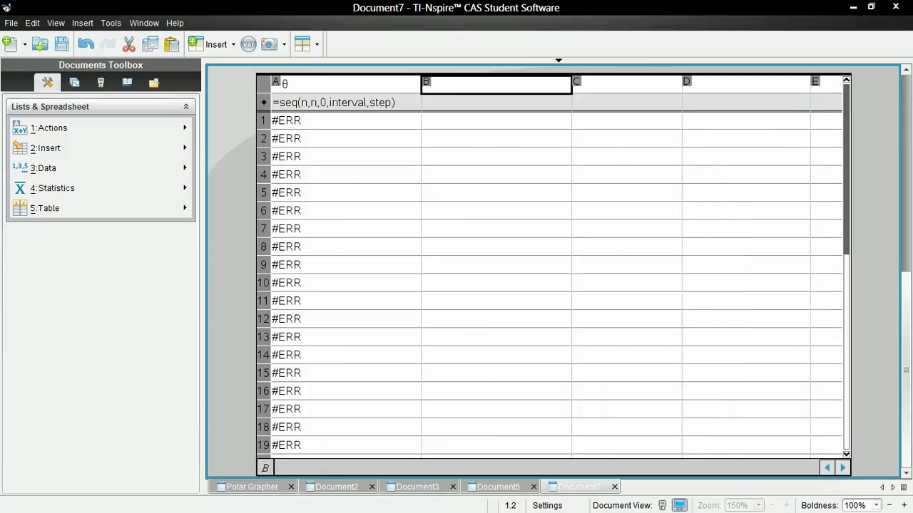
type("polar")
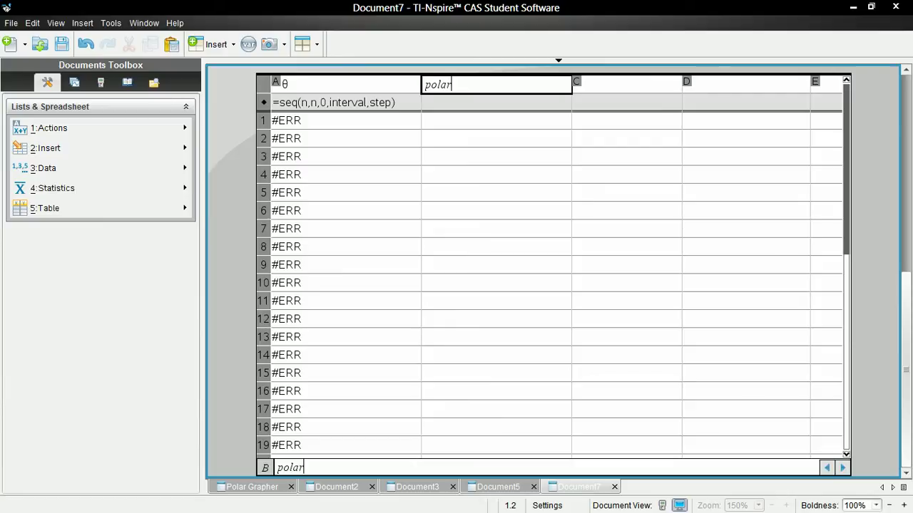
key("Return")
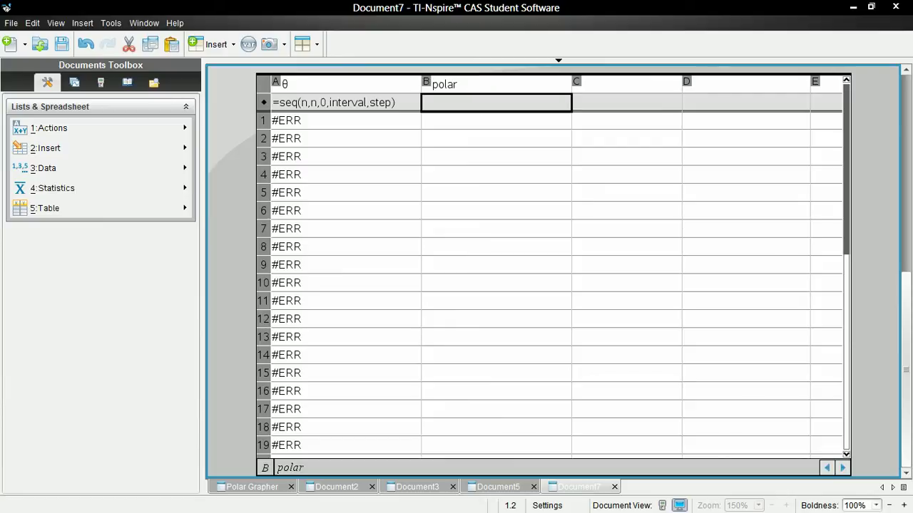
type("=r1(")
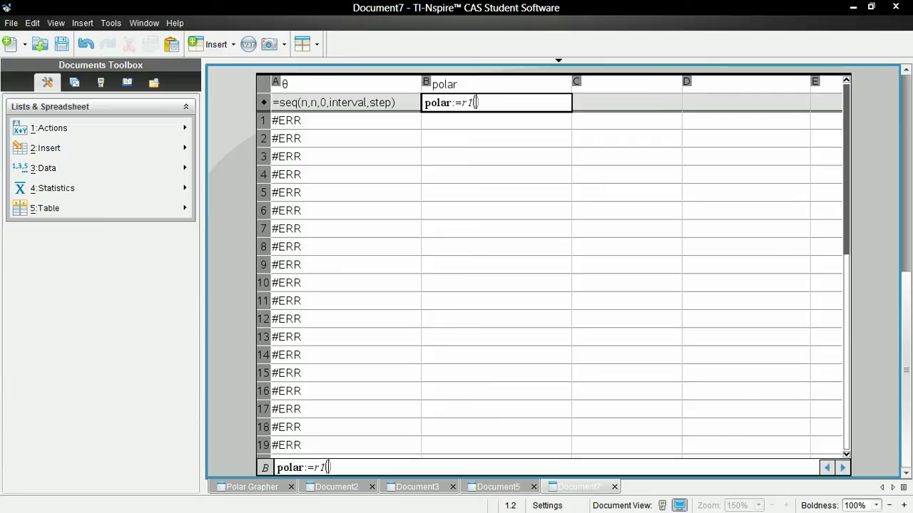
type("theta")
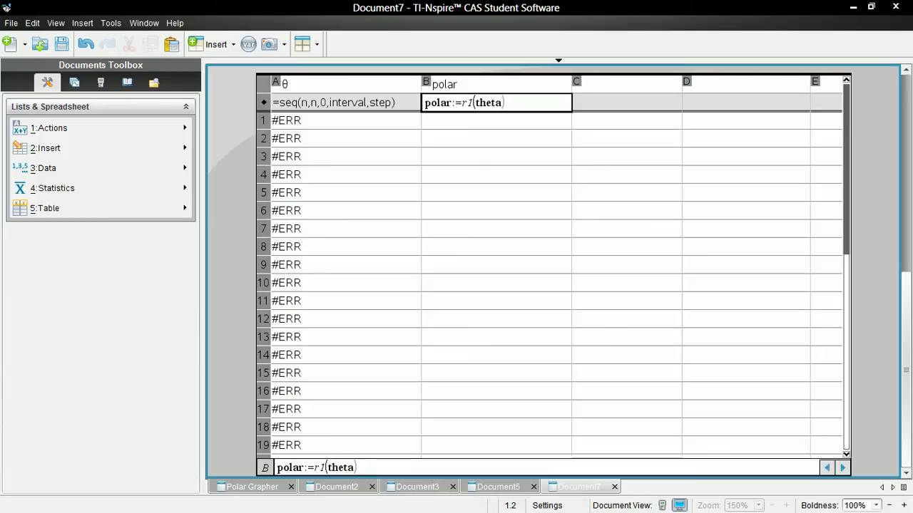
key("Return")
Name spreadsheet column C xval and define it with the formula =polar*cos(theta)
left_click(626, 85)
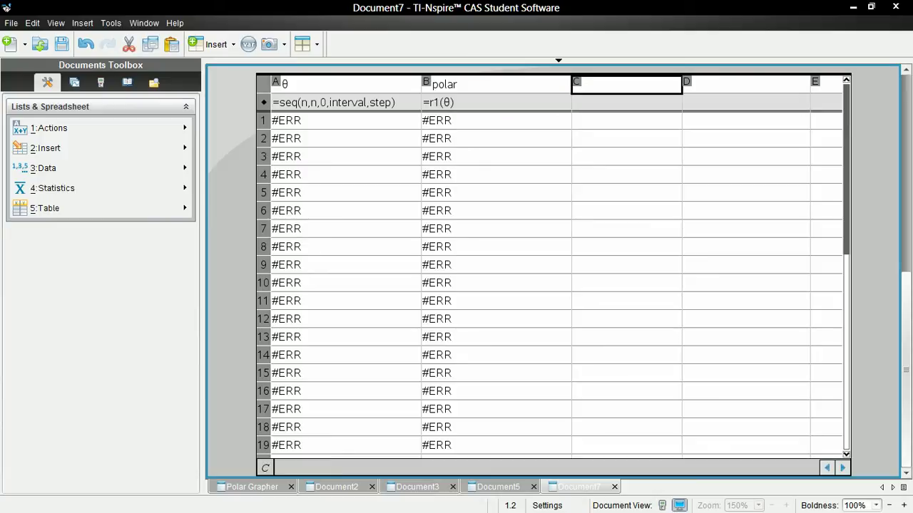
type("xval")
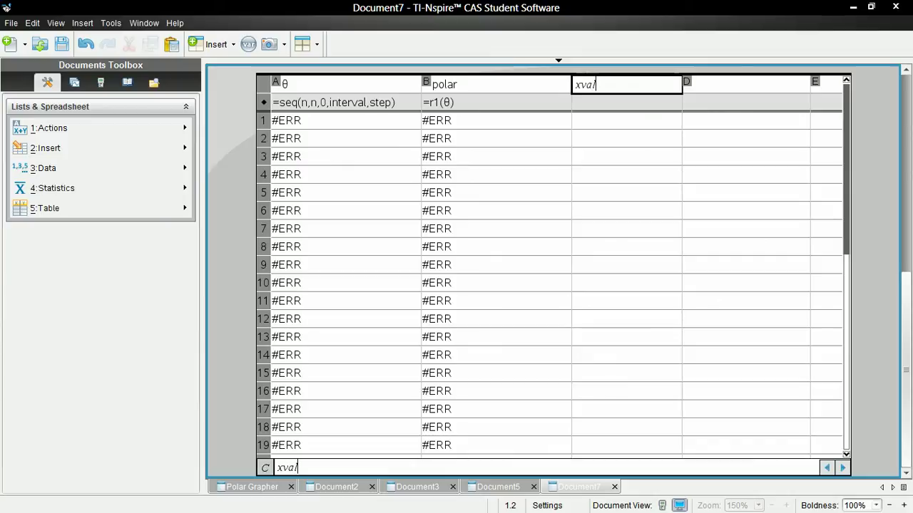
key("Return")
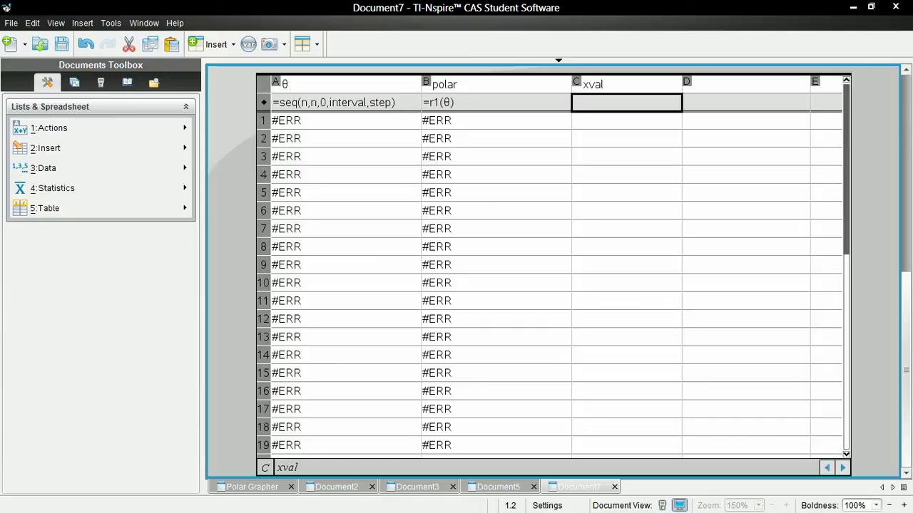
type("=polar")
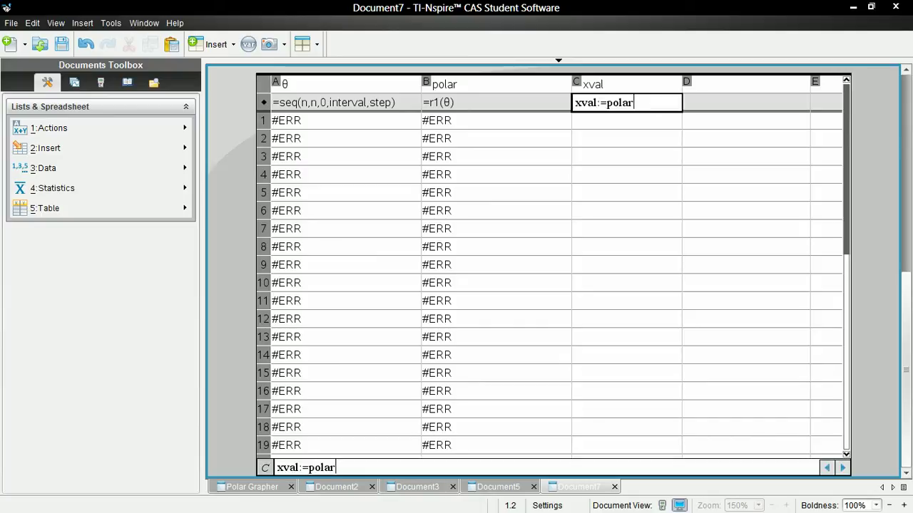
type("*")
type("cos(theta")
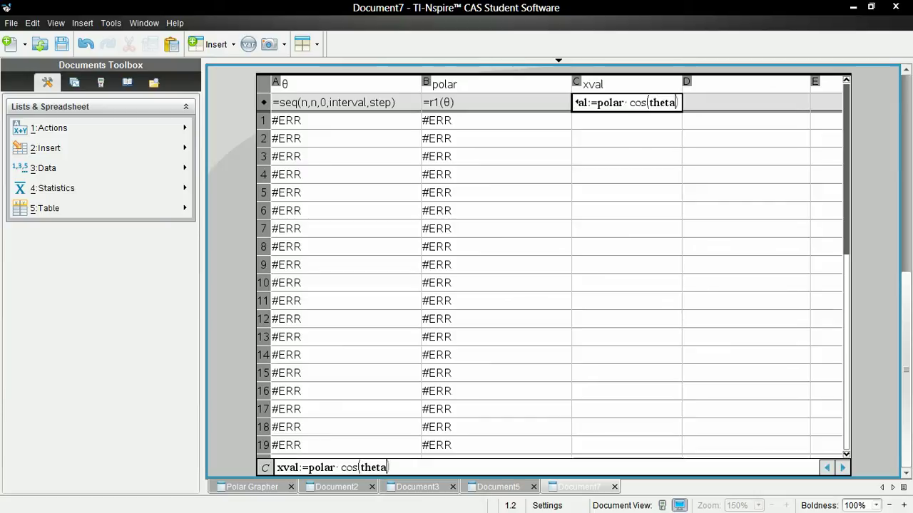
key("Return")
Name spreadsheet column D yval and define it with the formula =polar*sin(theta)
left_click(745, 85)
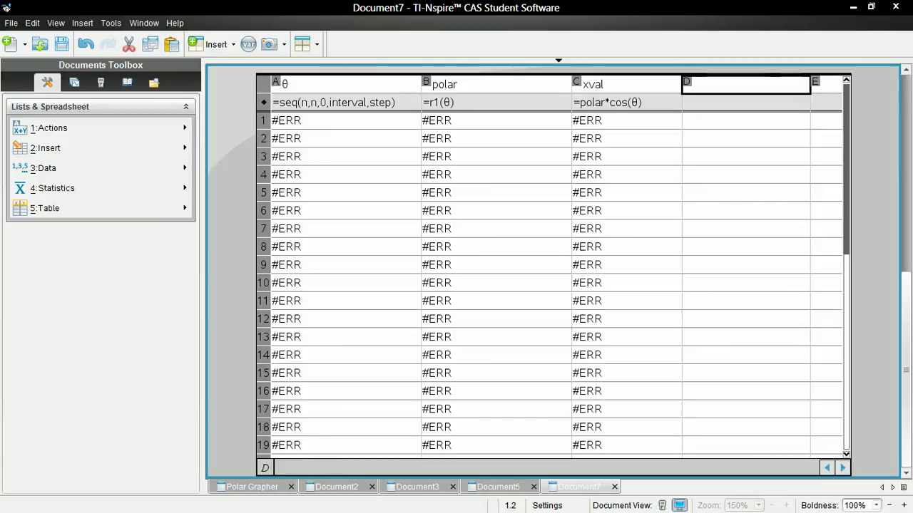
type("yval")
key("Return")
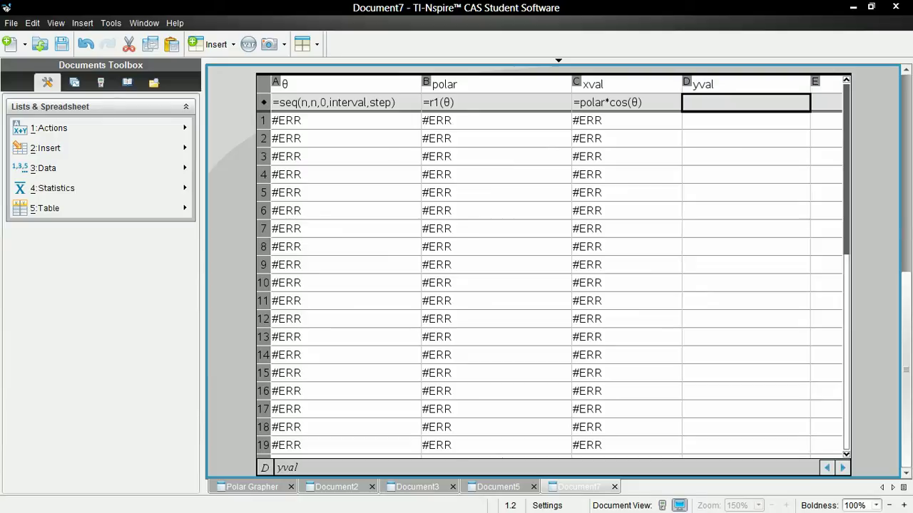
type("=polar*")
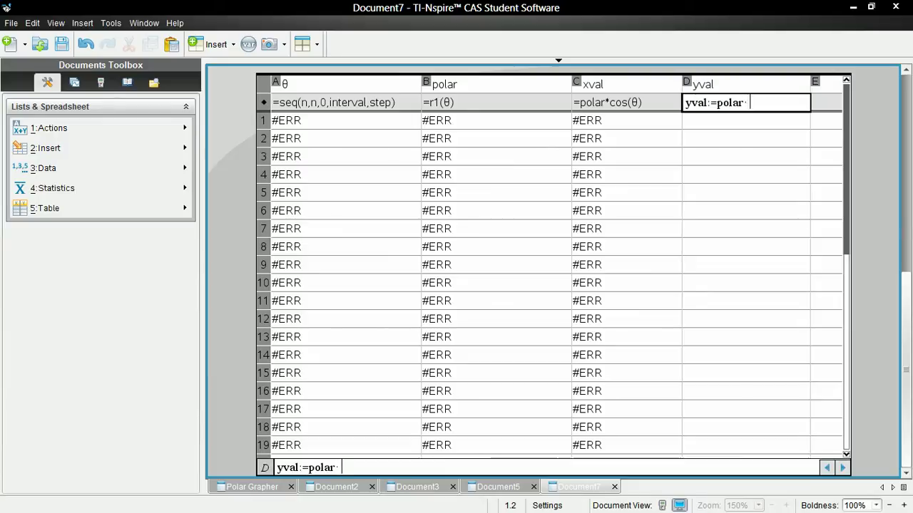
type("sin(th")
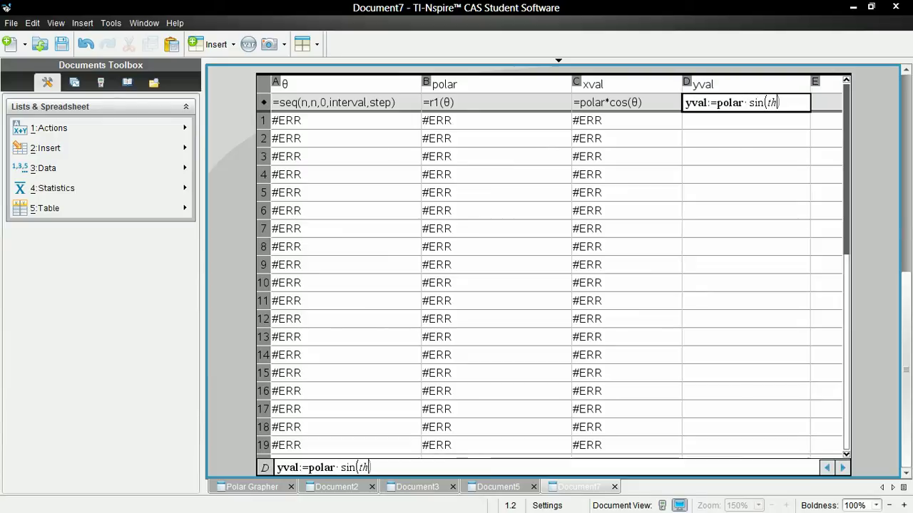
type("eta")
key("Return")
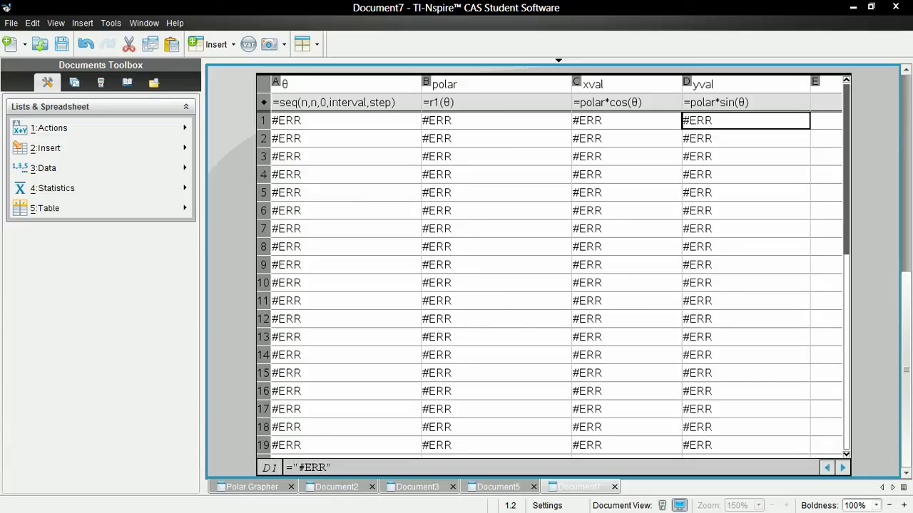
Go to the polar graph page and split its layout into two side-by-side panes
left_click(75, 82)
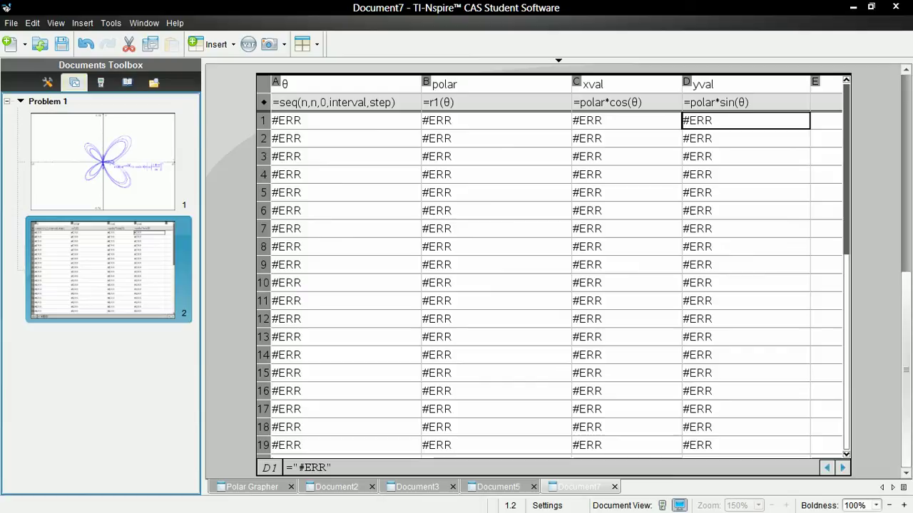
left_click(103, 161)
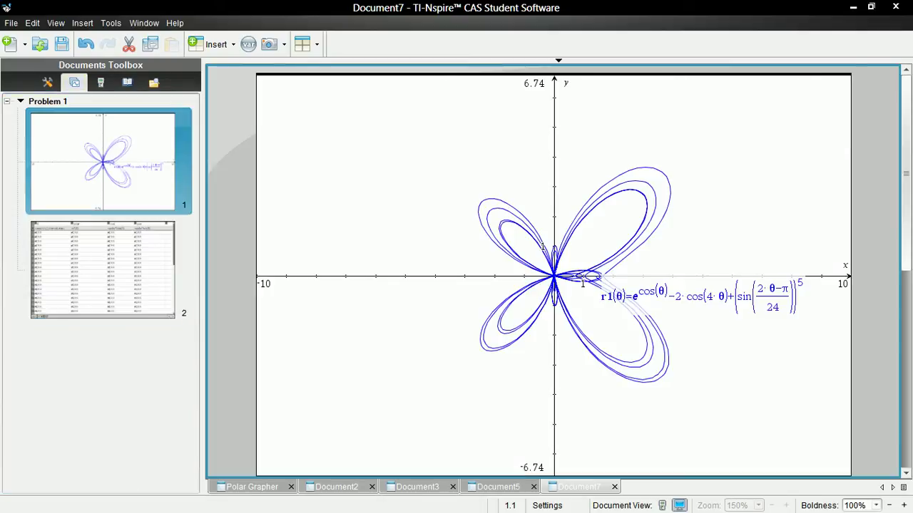
left_click(306, 44)
left_click(303, 82)
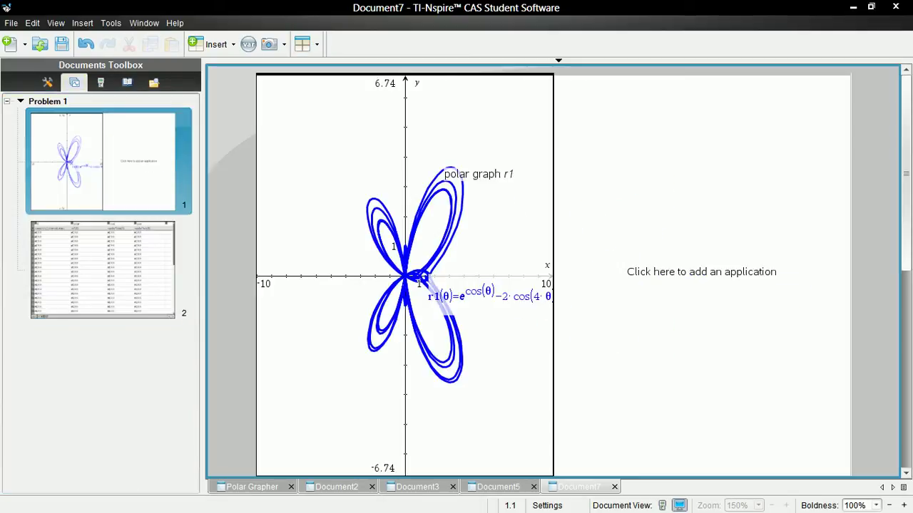
Apply Zoom – Square to the polar graph and place the enlarged butterfly in the upper part of its pane
right_click(360, 149)
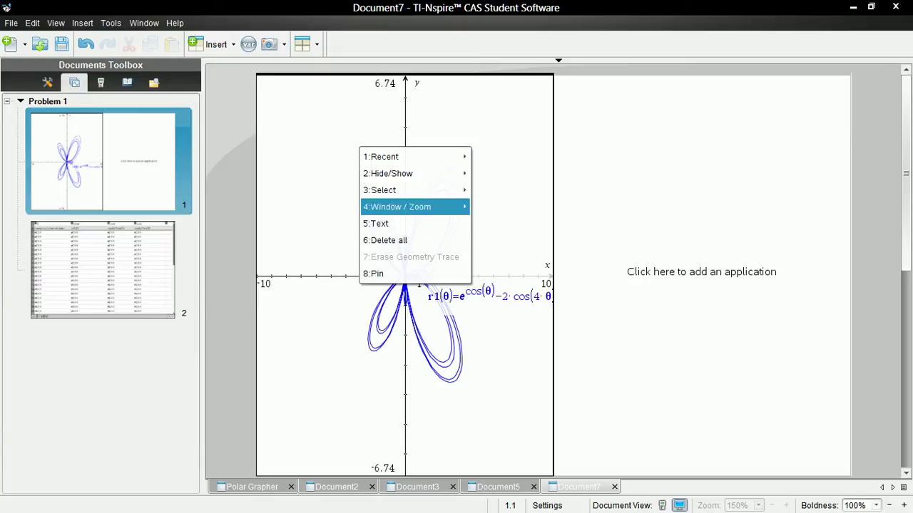
mouse_move(414, 207)
key("Down")
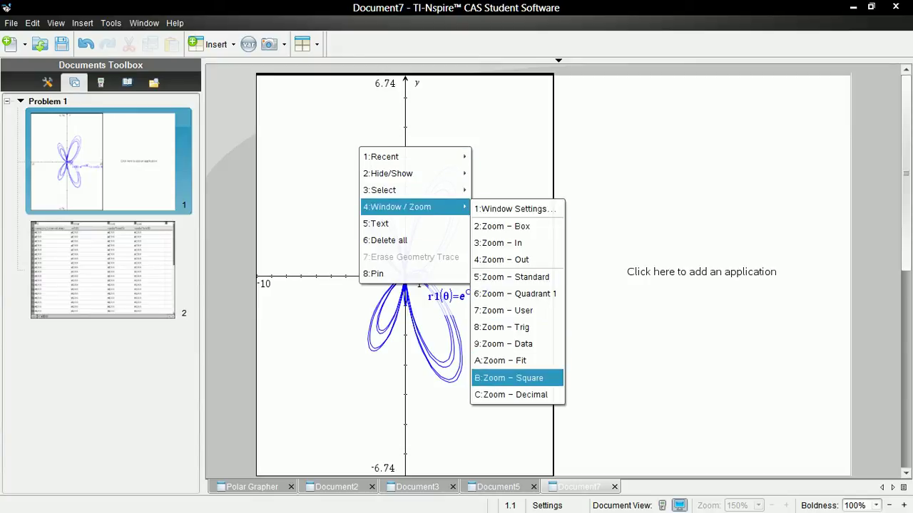
key("Return")
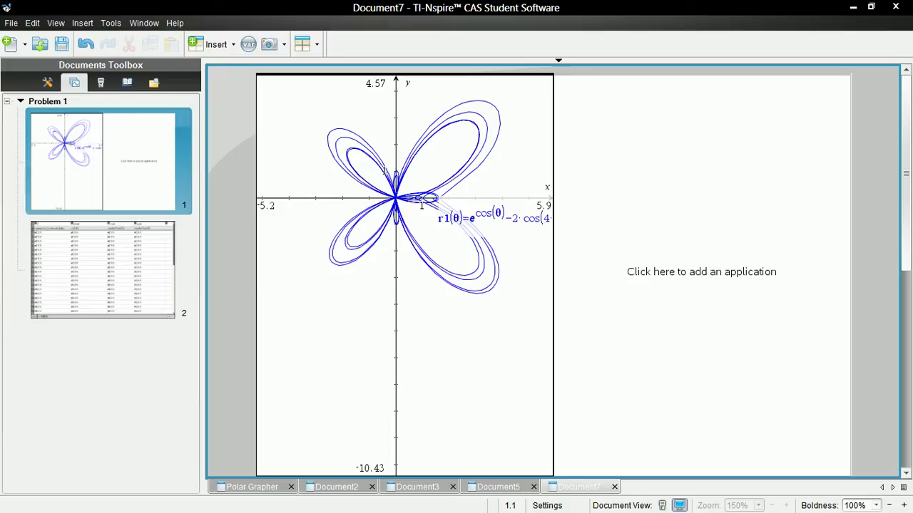
Insert a slider named interval below the butterfly curve and stretch it across the full width of the graph pane
left_click(47, 82)
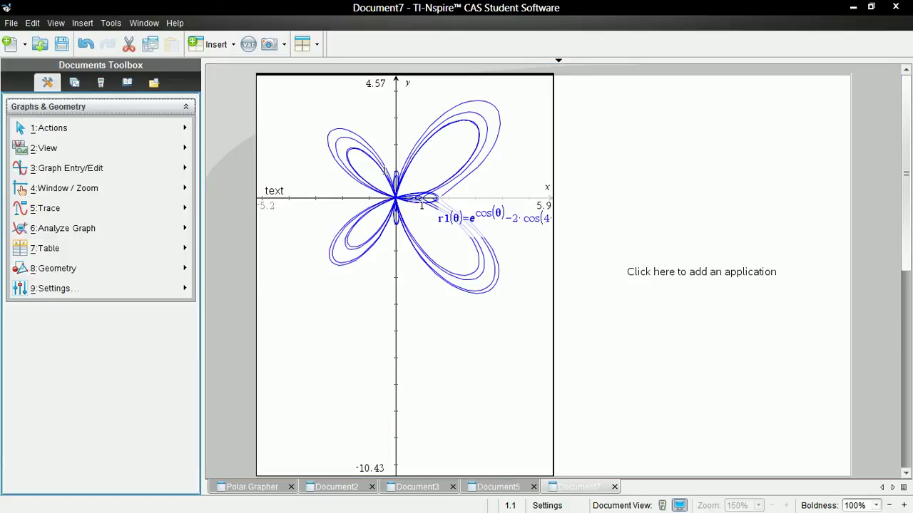
left_click(48, 128)
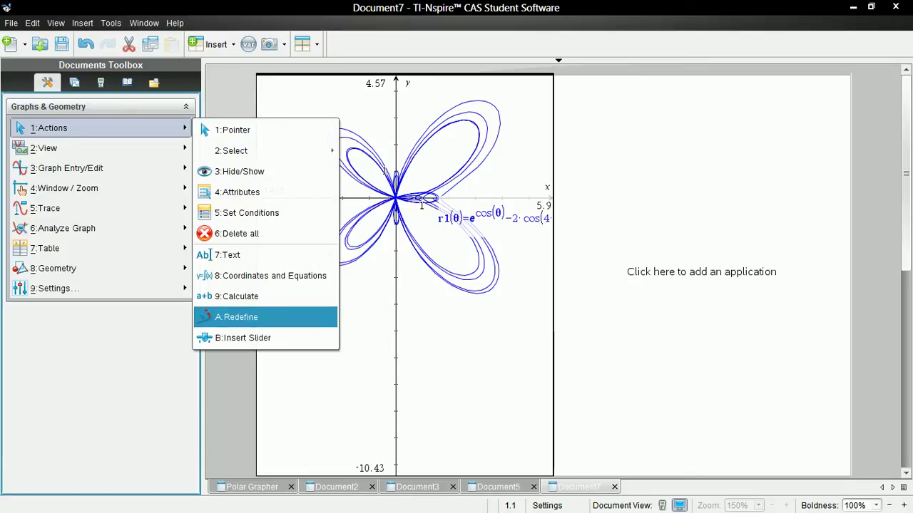
key("Return")
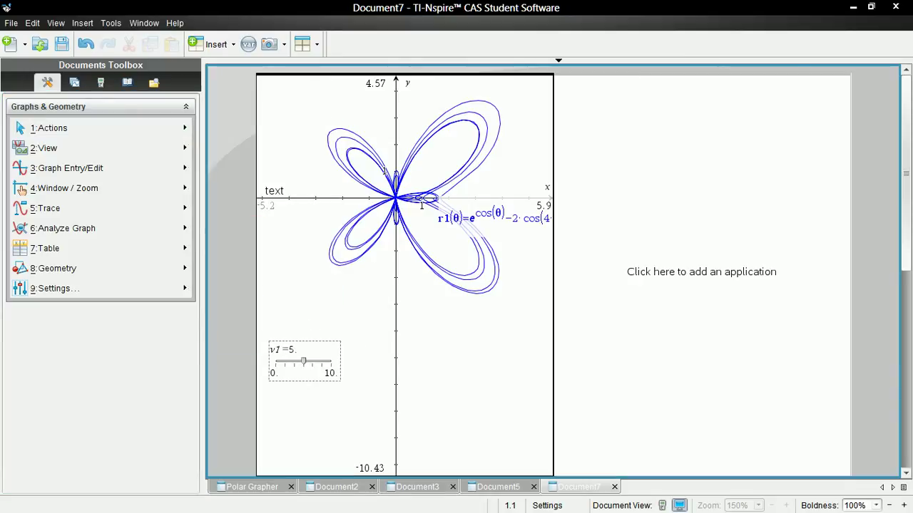
key("Return")
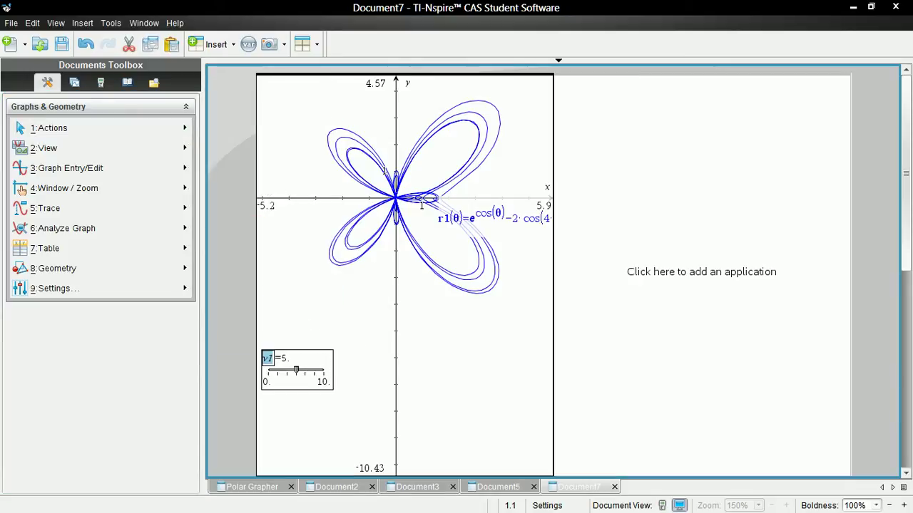
type("interval")
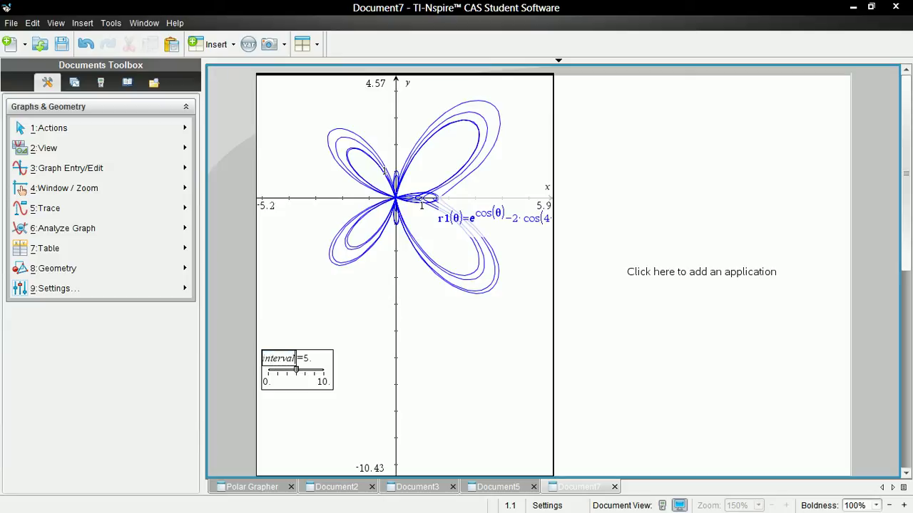
key("Return")
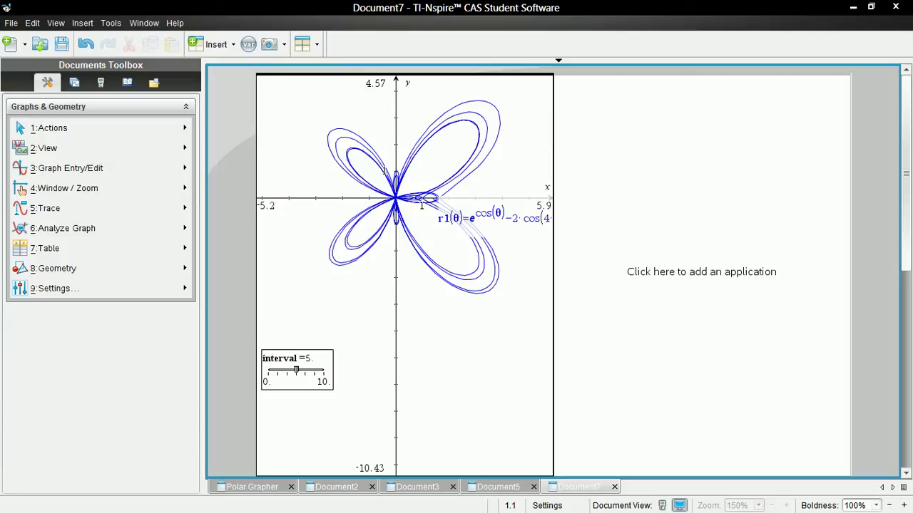
left_click_drag(333, 369, 550, 369)
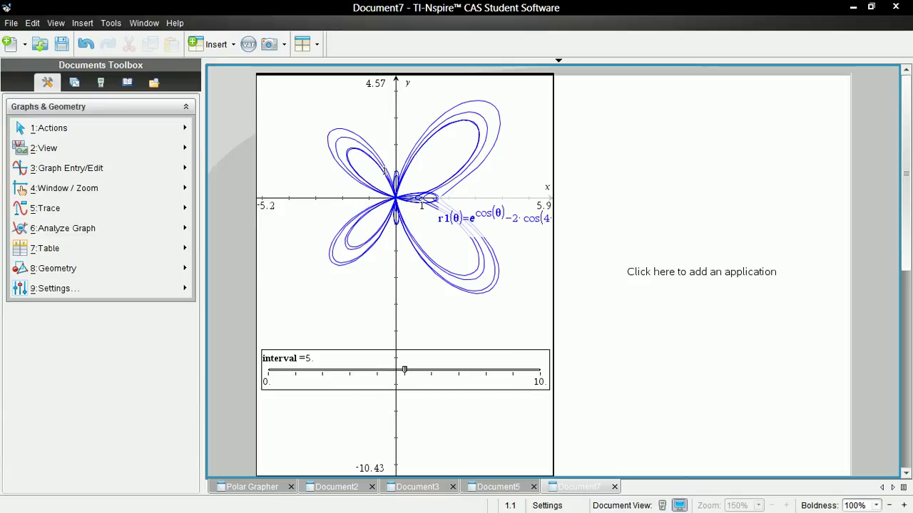
In the interval slider's settings, set the minimum to 0 and the maximum to 30
right_click(311, 372)
key("Return")
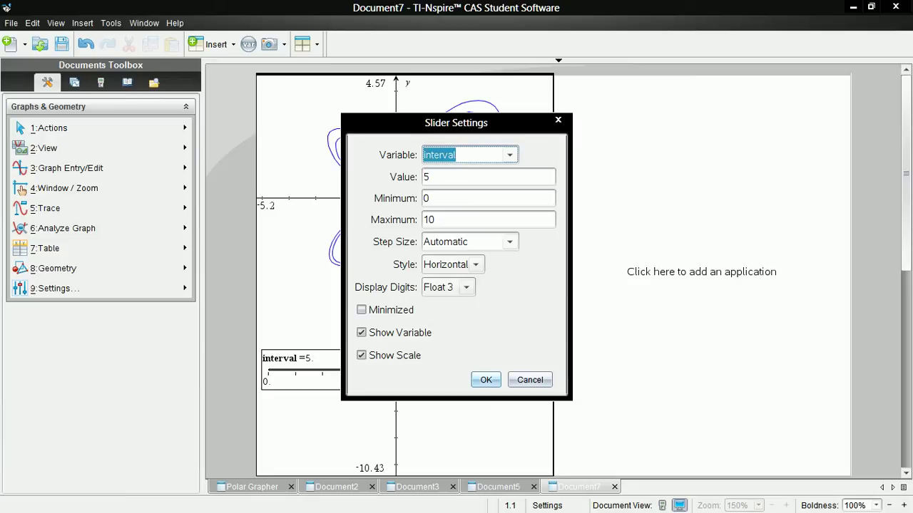
left_click(424, 198)
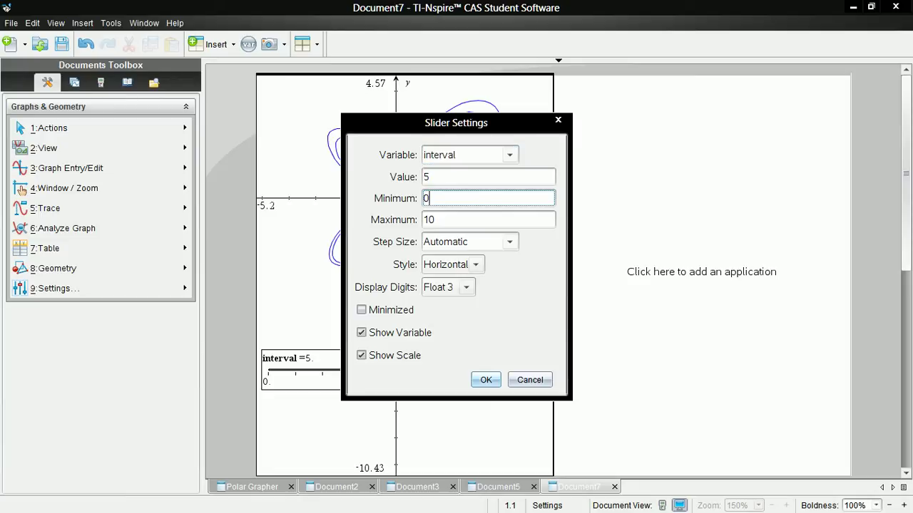
key("Delete")
type(".01")
key("BackSpace")
key("BackSpace")
key("BackSpace")
type("0")
key("Tab")
type("30")
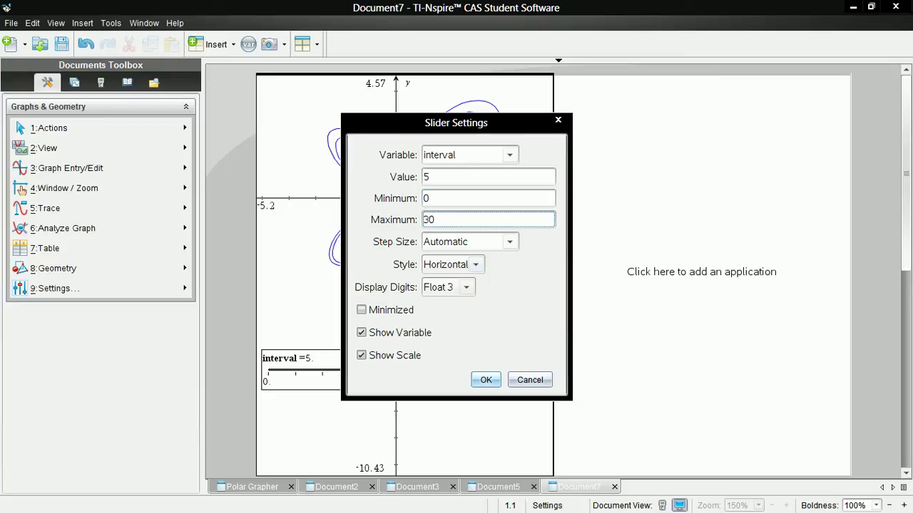
Set a custom step size of .01 for the interval slider and apply the settings
left_click(509, 242)
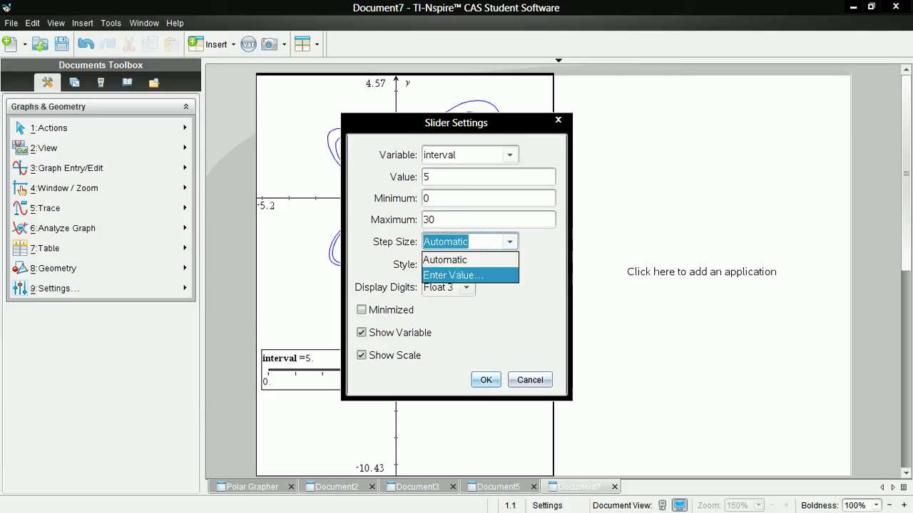
left_click(454, 275)
left_click_drag(485, 242, 423, 242)
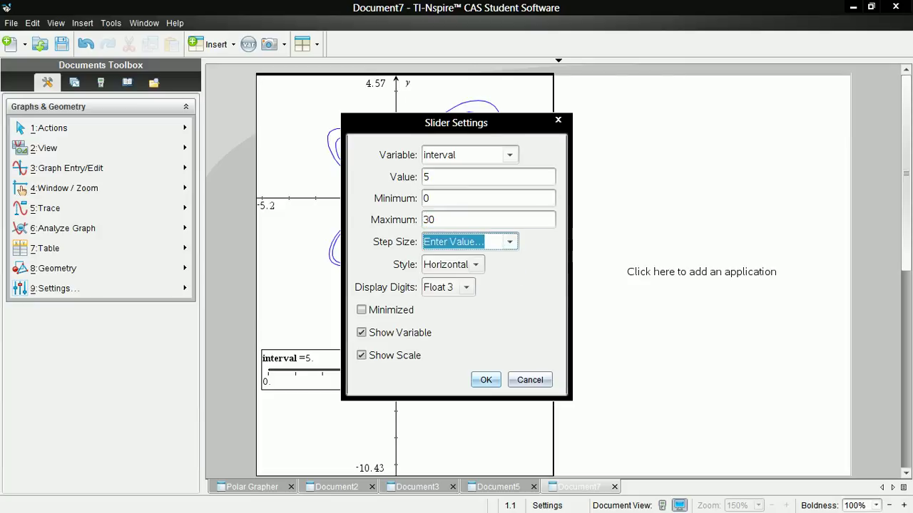
type(".01")
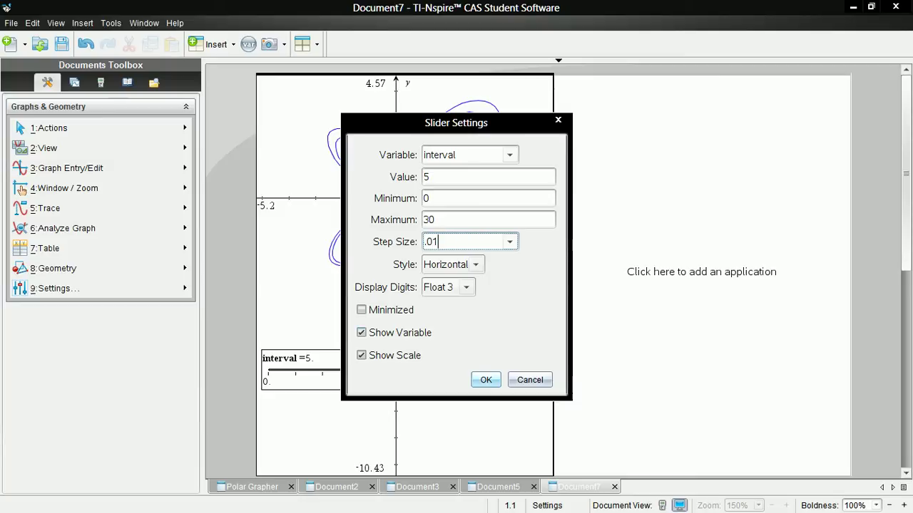
key("Return")
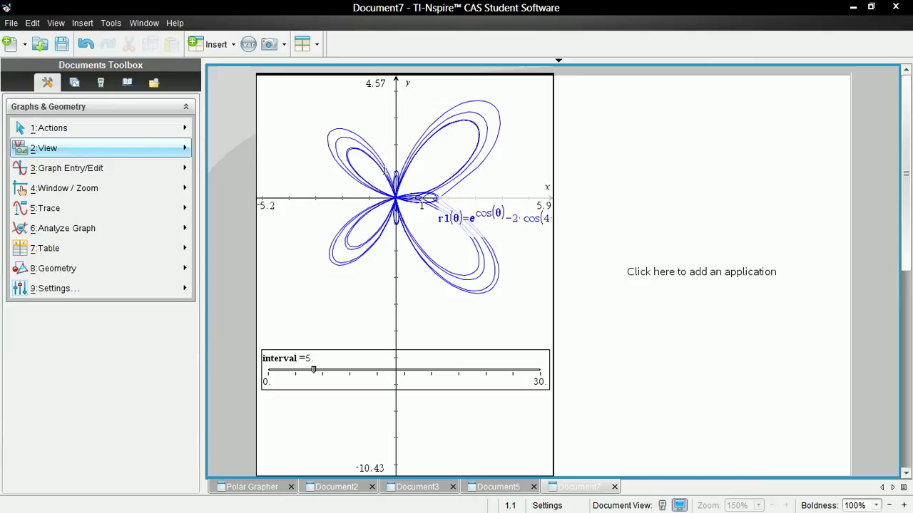
Insert a slider named step below the interval slider and stretch it across the full width of the graph pane
left_click(49, 128)
left_click(242, 337)
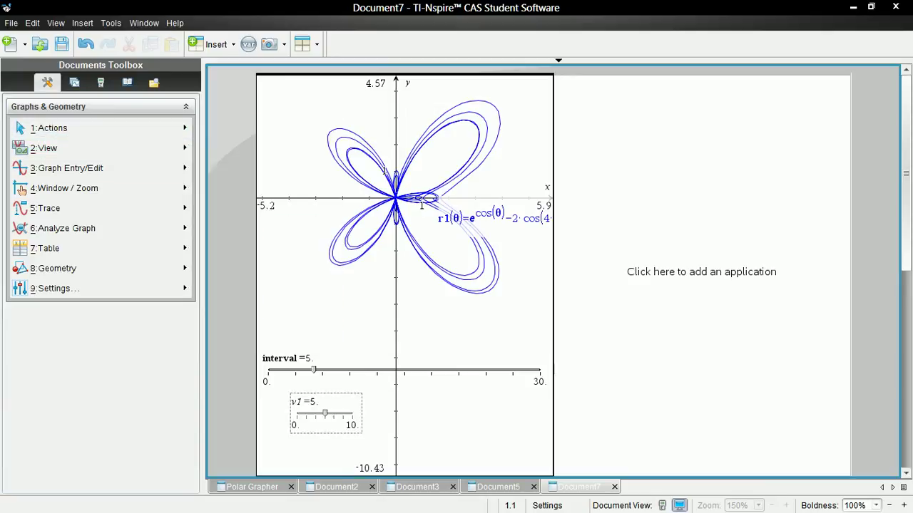
left_click(296, 414)
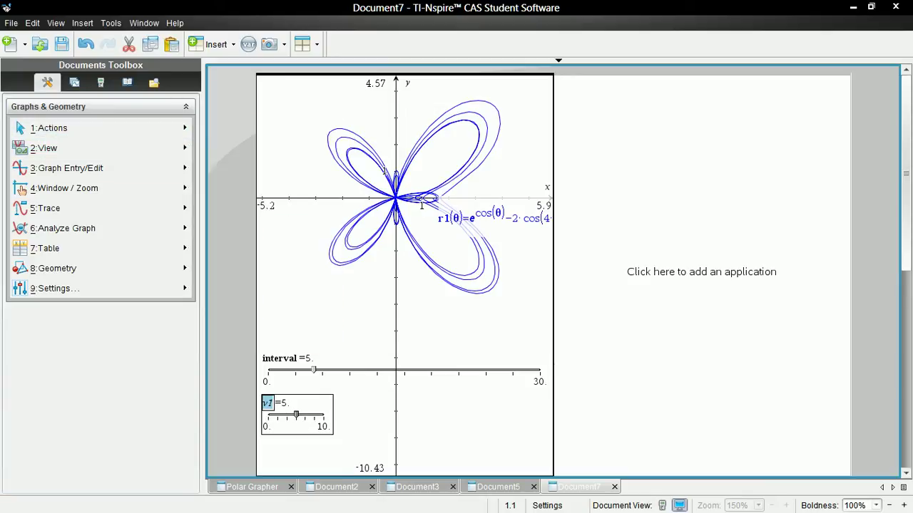
type("step")
key("Return")
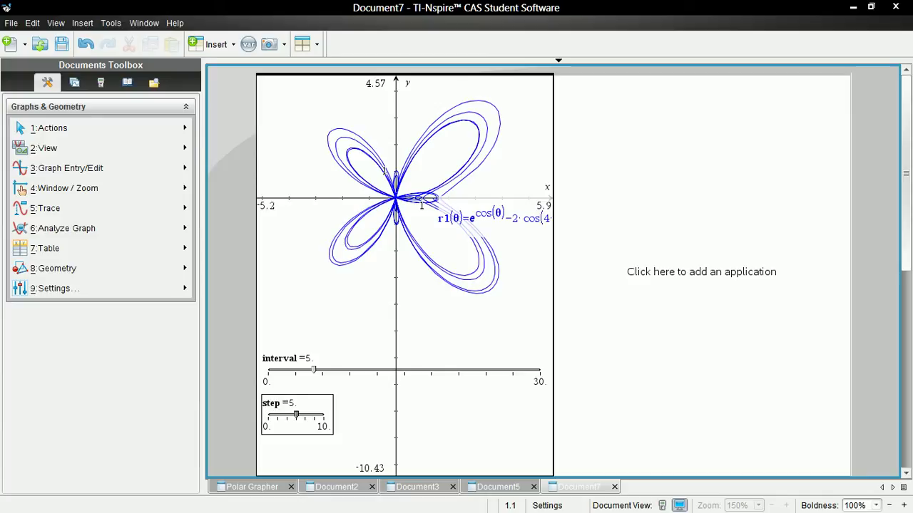
left_click_drag(332, 415, 549, 415)
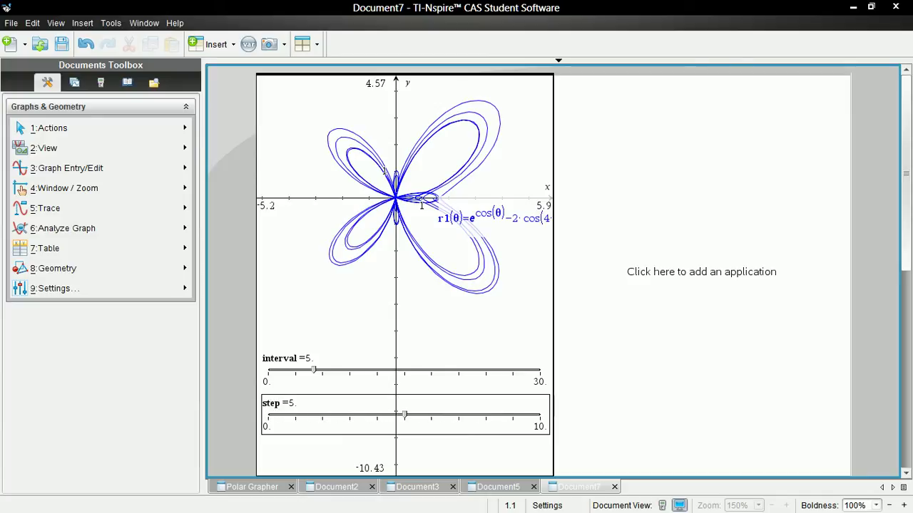
In the step slider's settings, set the minimum to .01 and the maximum to pi/8
right_click(364, 414)
left_click(388, 421)
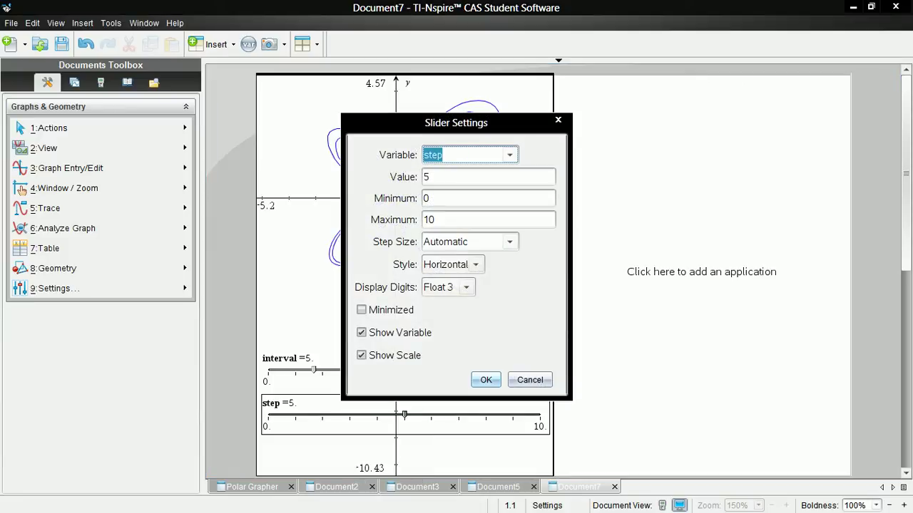
key("Tab")
key("Tab")
type(".01")
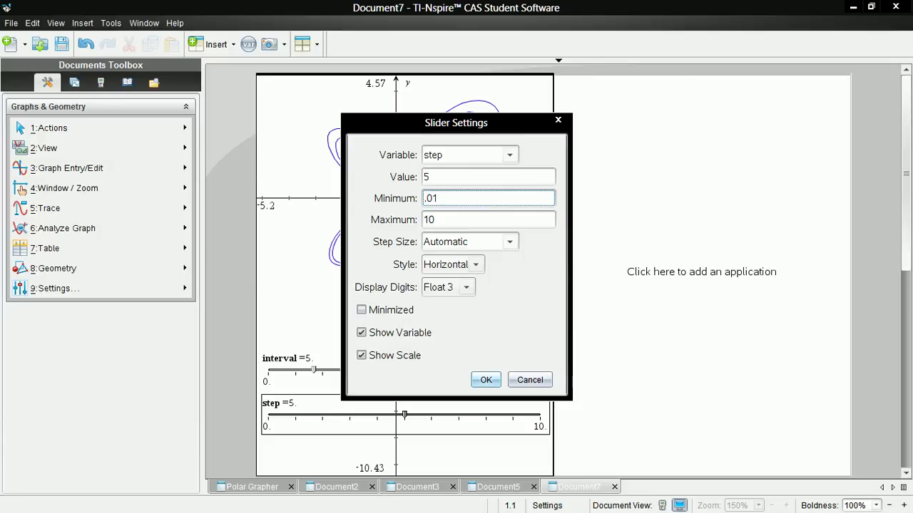
key("Tab")
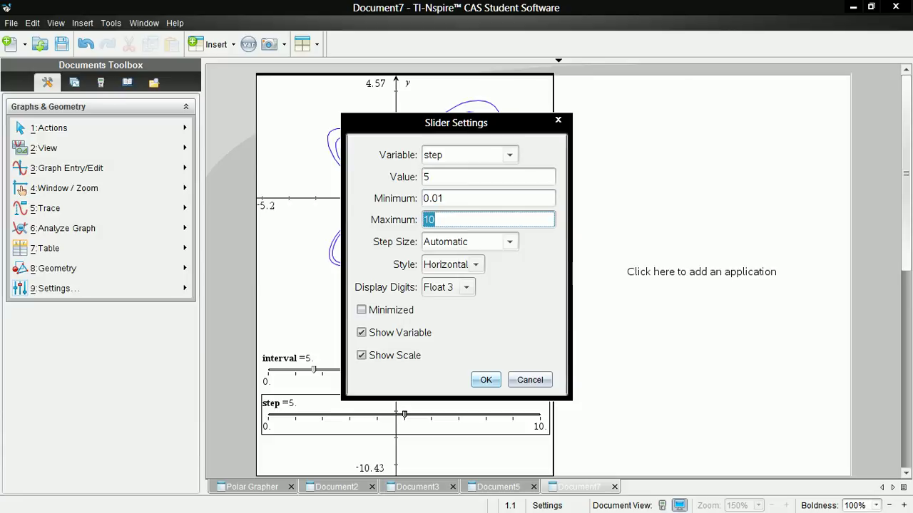
type("pi/8")
Set a custom step size of .0001 for the step slider and apply the settings
key("Tab")
key("alt+Down")
key("Down")
key("Return")
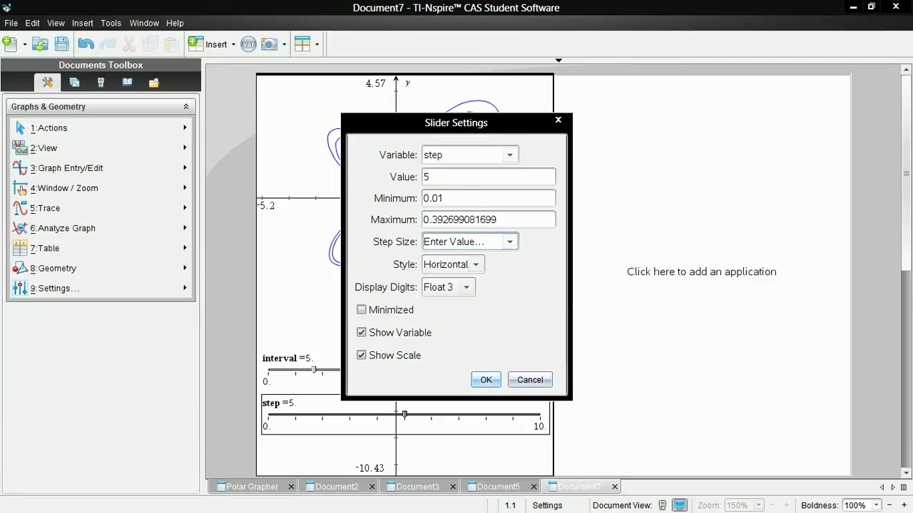
key("ctrl+a")
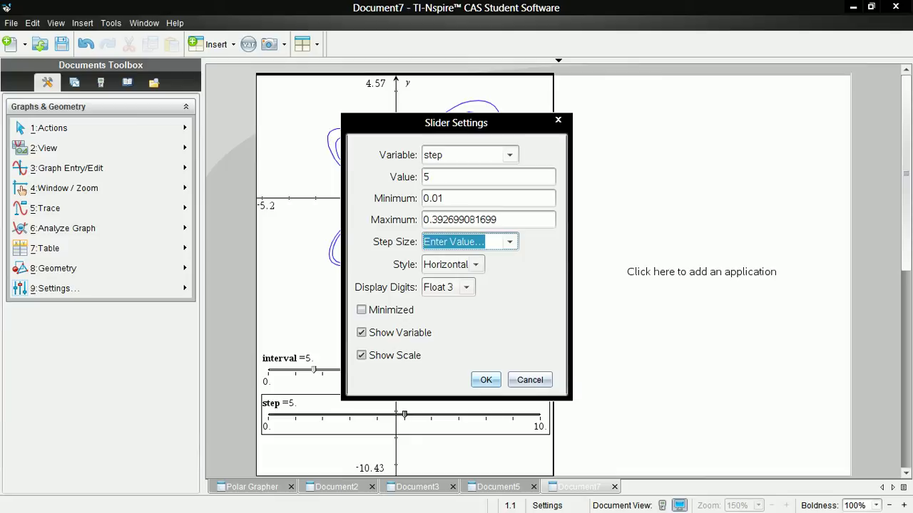
type(".000")
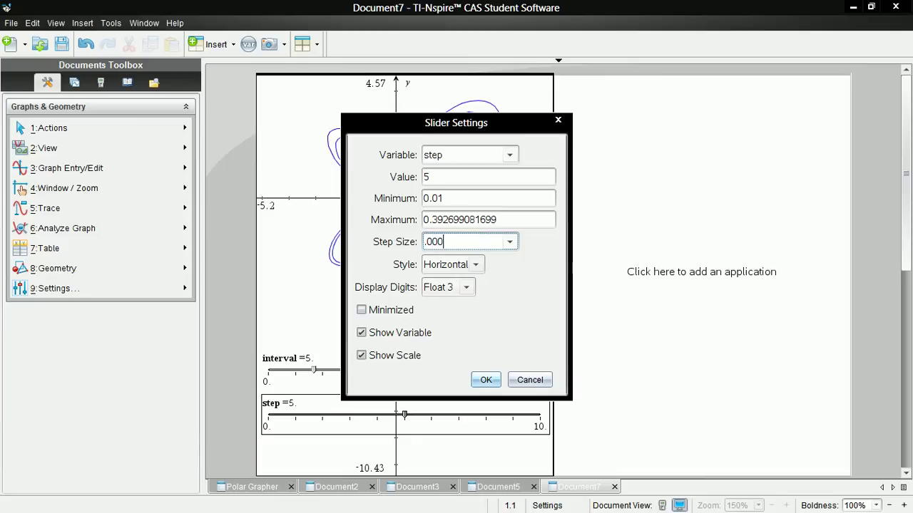
type("1")
key("Return")
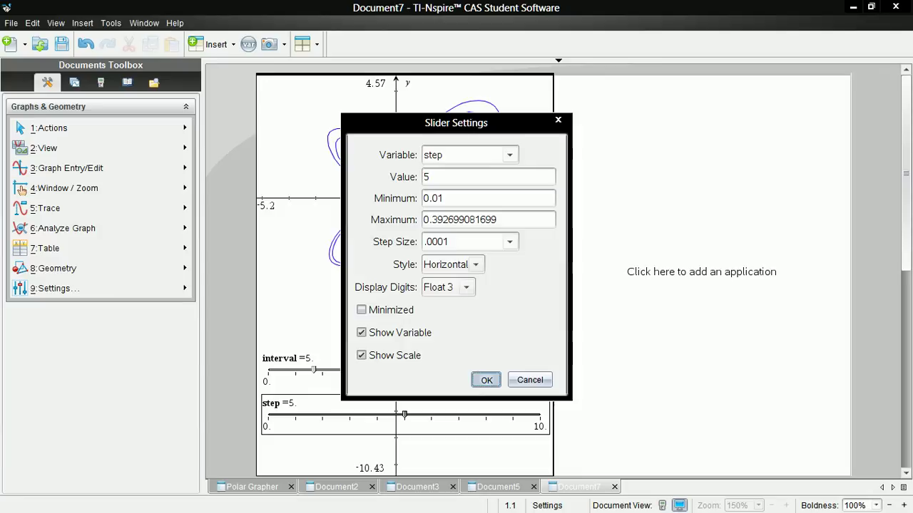
key("Return")
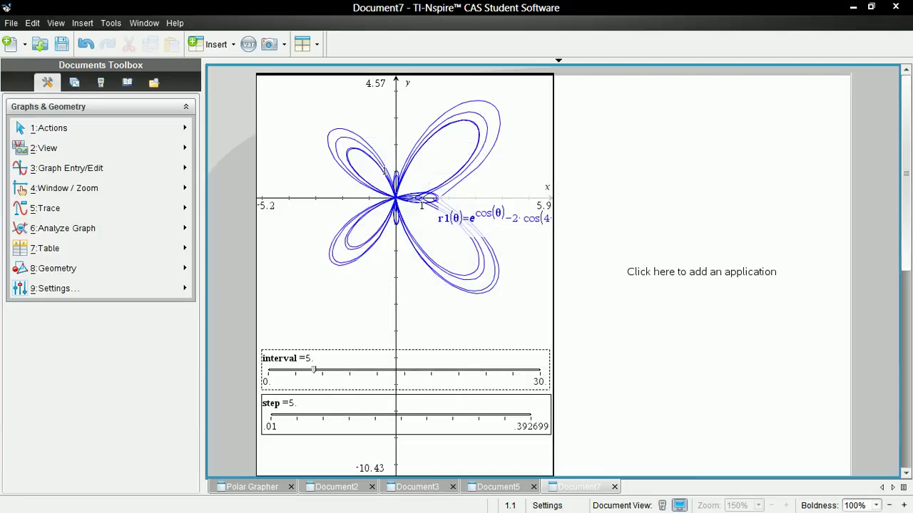
Set the interval slider to 0 and hide the axes of the polar graph
left_click_drag(313, 369, 268, 370)
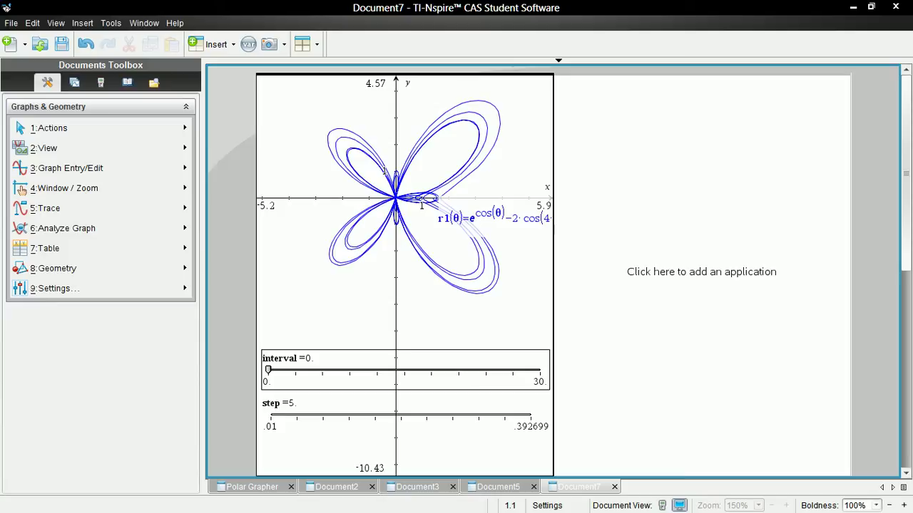
key("Escape")
right_click(396, 283)
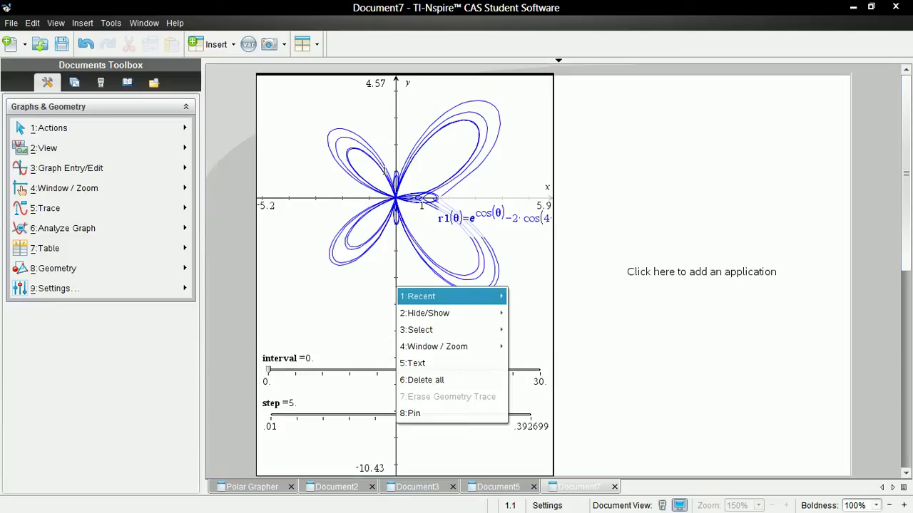
key("Escape")
right_click(397, 282)
key("Escape")
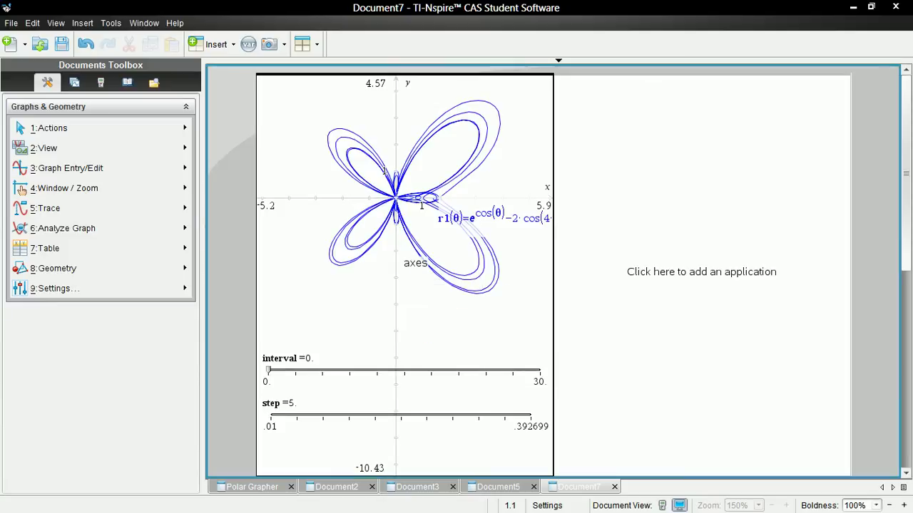
right_click(395, 277)
key("Escape")
right_click(397, 282)
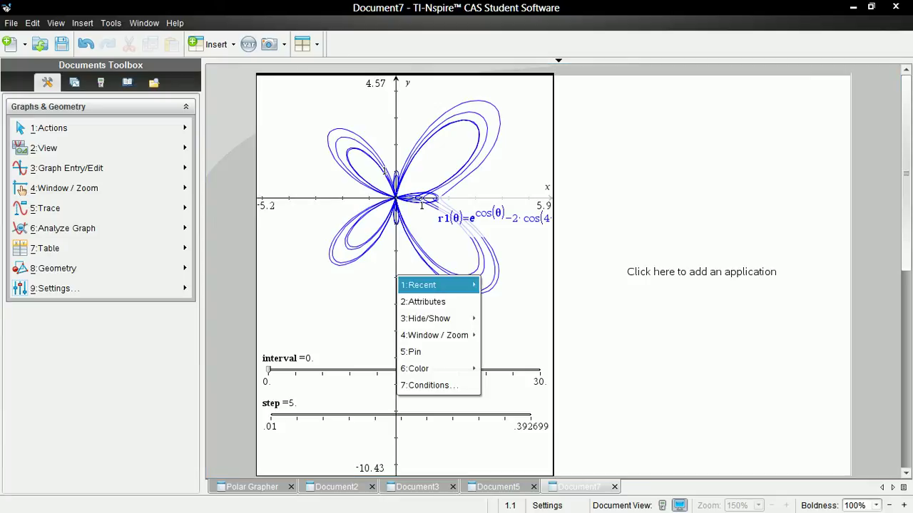
mouse_move(435, 318)
key("Return")
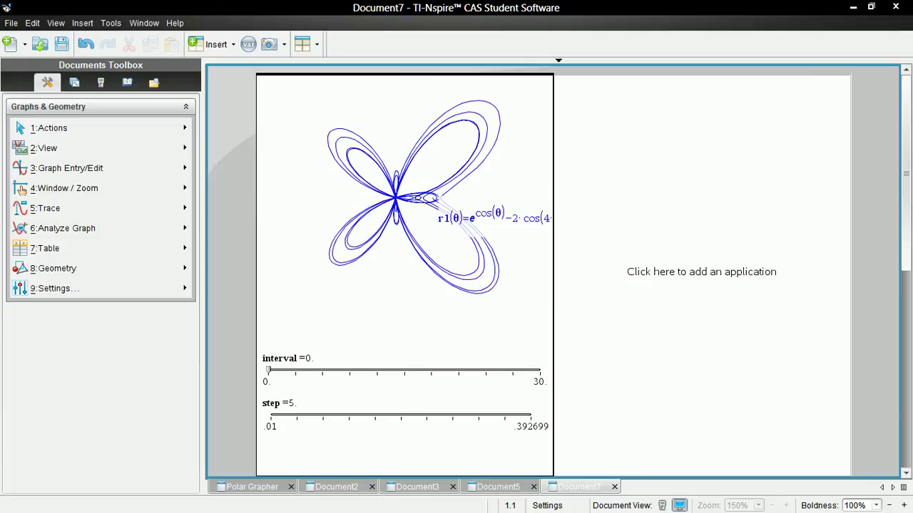
Move the r1(θ) equation label above the butterfly curve and add a Data & Statistics application to the empty pane
left_click_drag(500, 214, 325, 94)
left_click(664, 217)
key("Down")
key("Down")
key("Down")
key("Down")
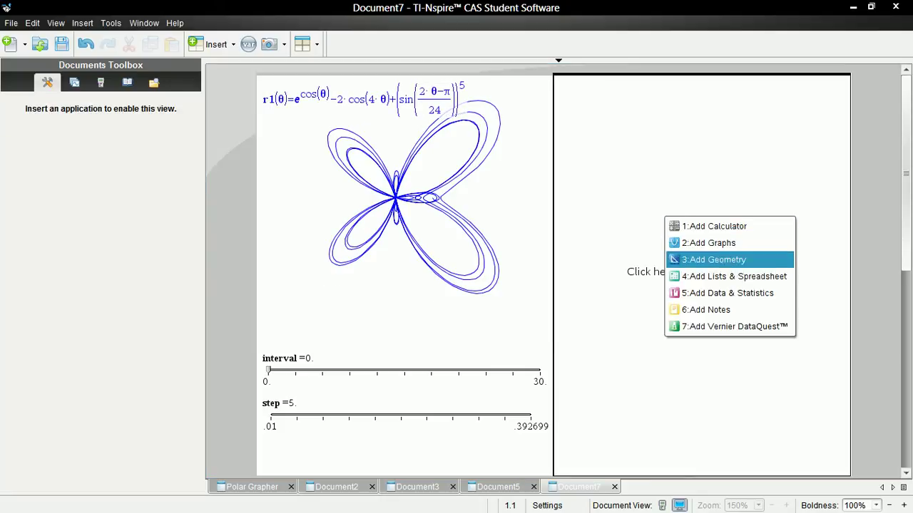
key("Return")
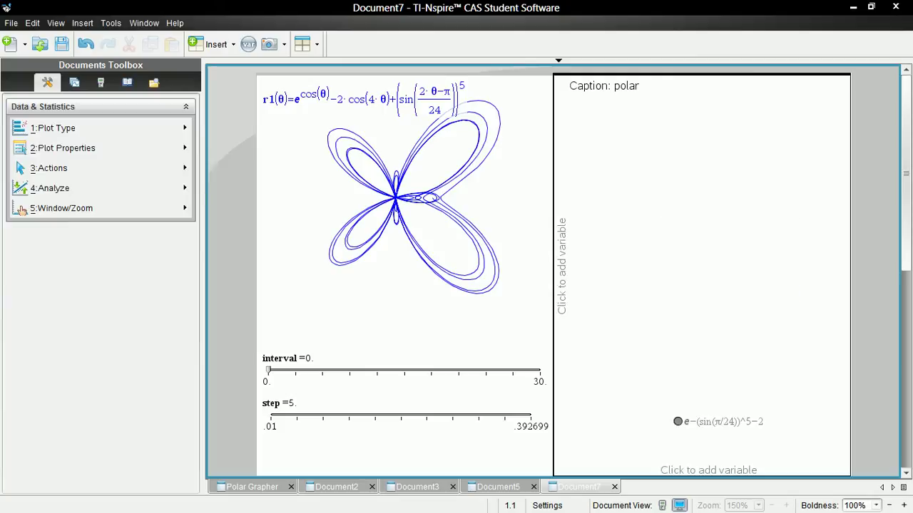
Plot xval on the horizontal axis against yval on the vertical axis and connect the data points
key("Tab")
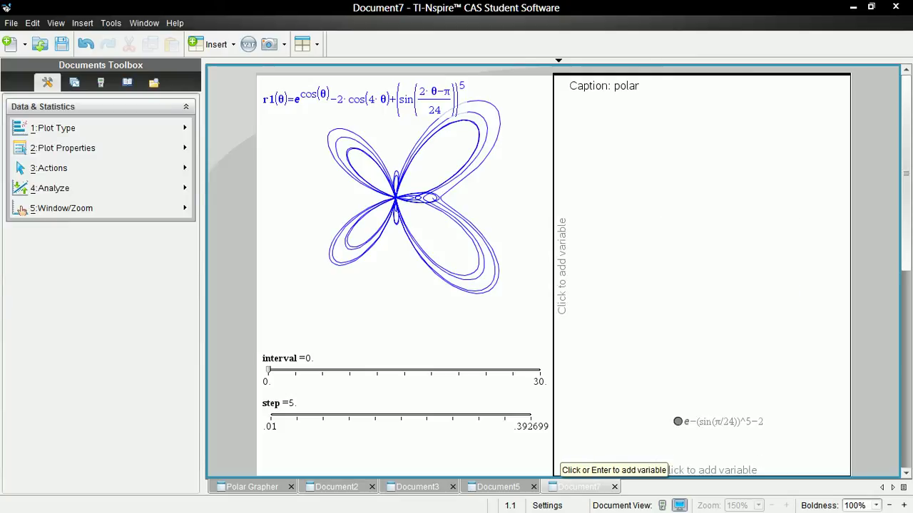
key("Return")
key("Down")
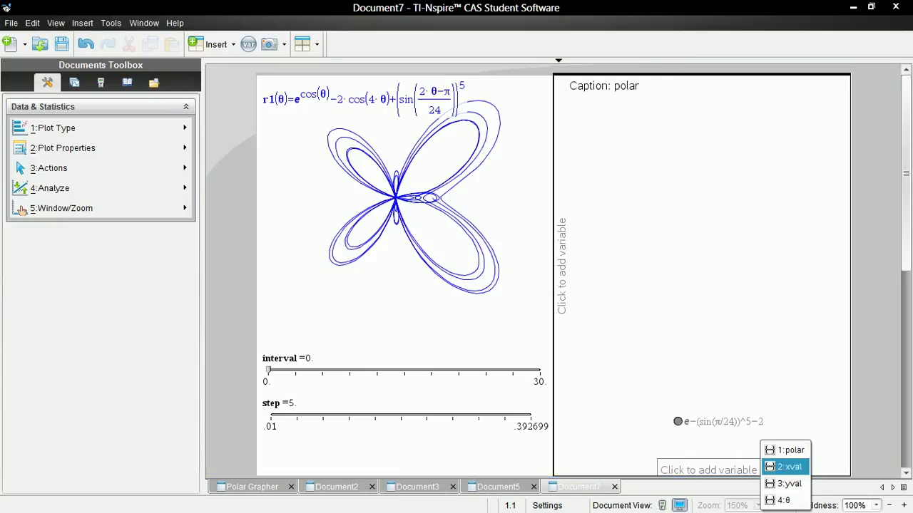
key("Return")
key("Tab")
key("Return")
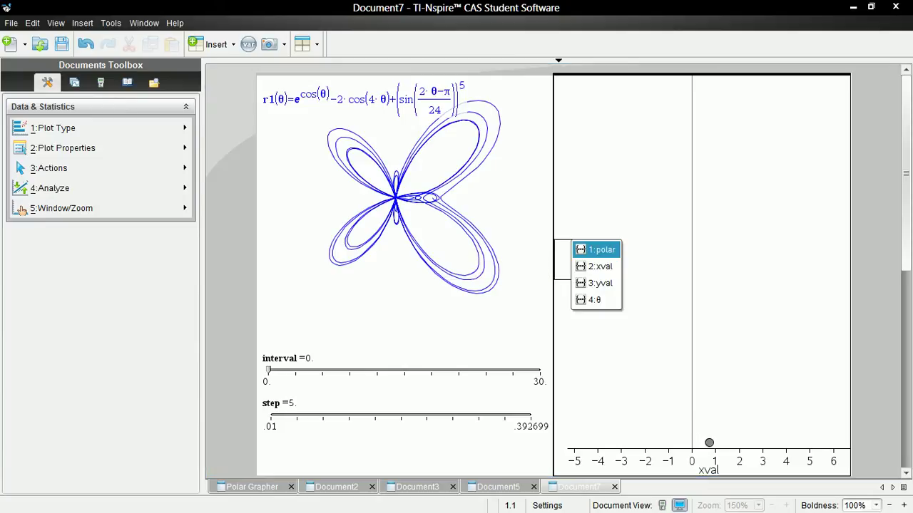
key("Down")
key("Down")
key("Return")
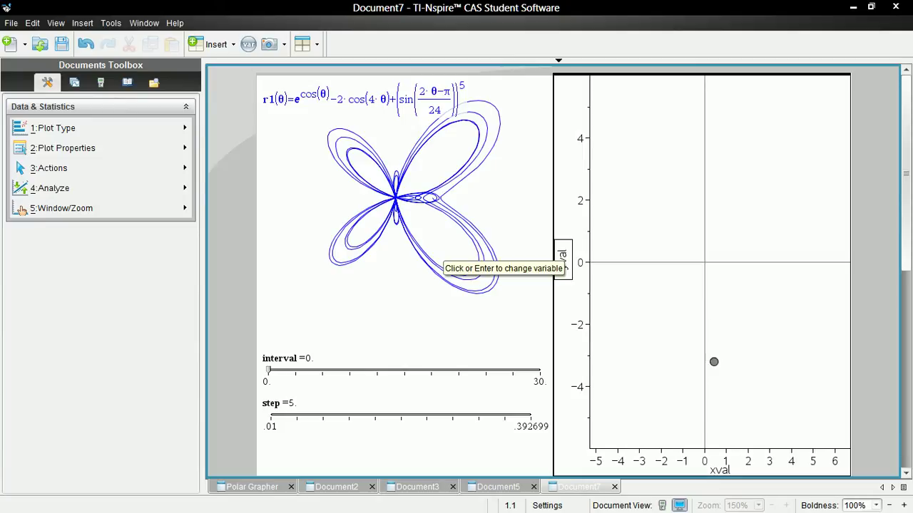
right_click(747, 241)
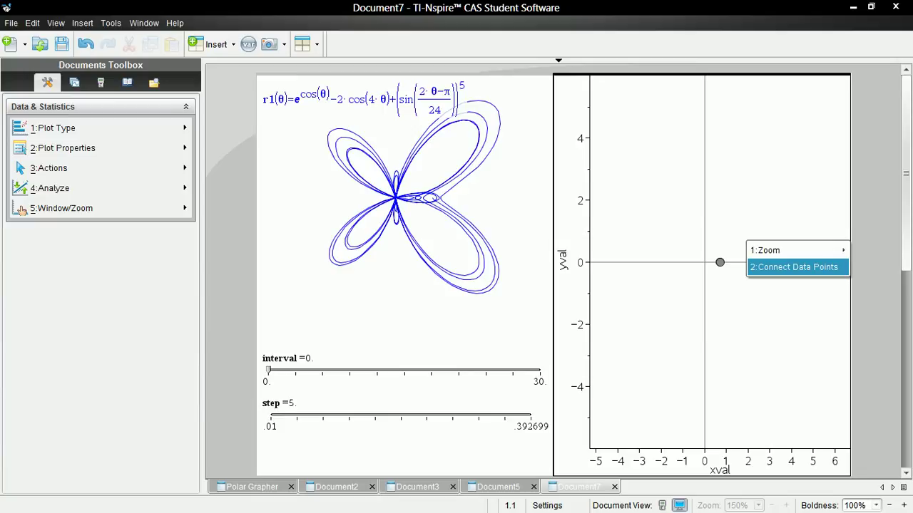
left_click(797, 266)
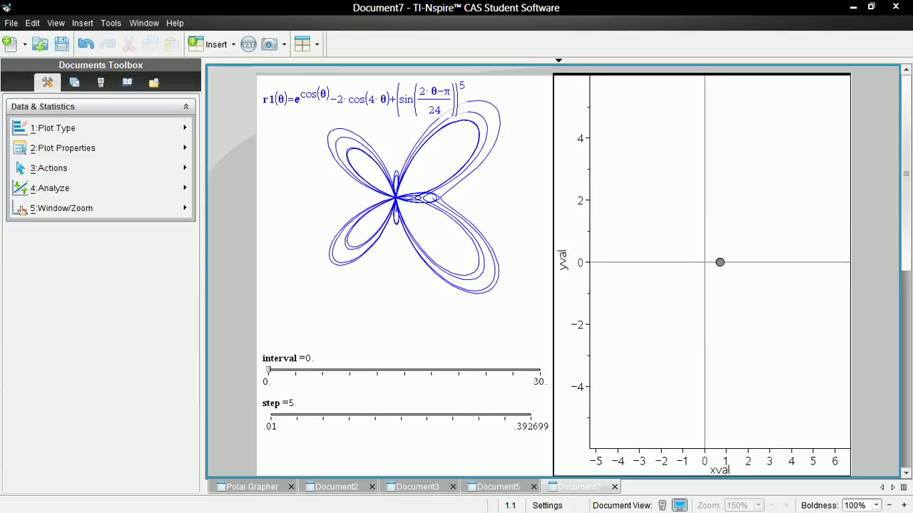
Set the step slider to about .017
key("Tab")
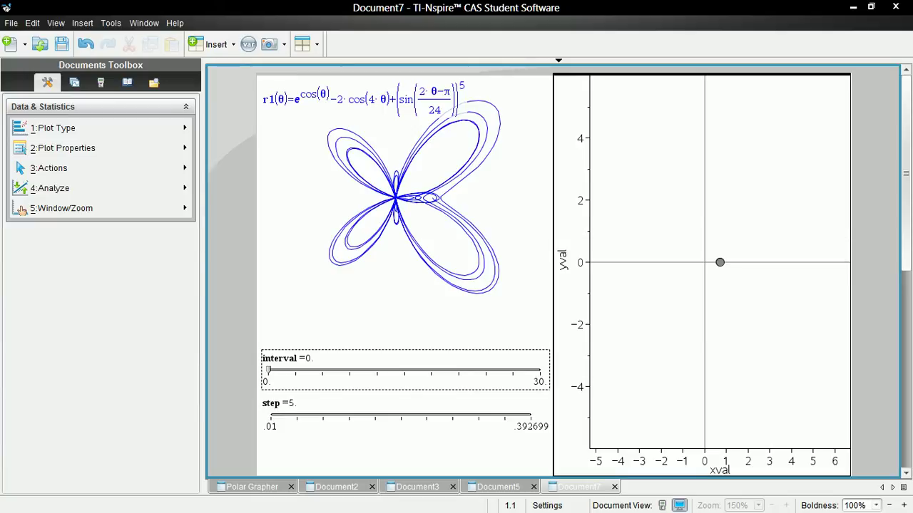
key("Tab")
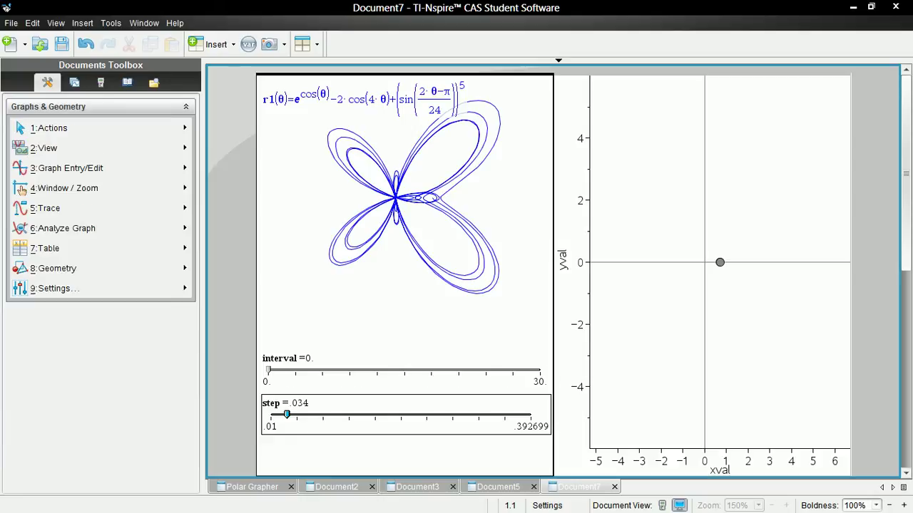
left_click_drag(286, 414, 275, 414)
Gradually increase the interval slider to about 6.1 to trace the butterfly in the data plot
left_click_drag(268, 369, 303, 370)
key("Right")
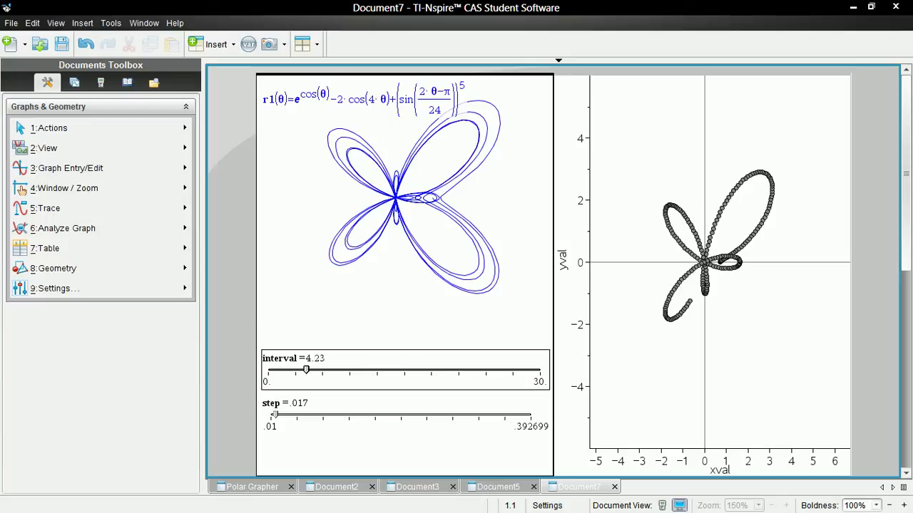
key("Right")
key("Right")
key("Right")
key("Right")
key("Right")
key("Right")
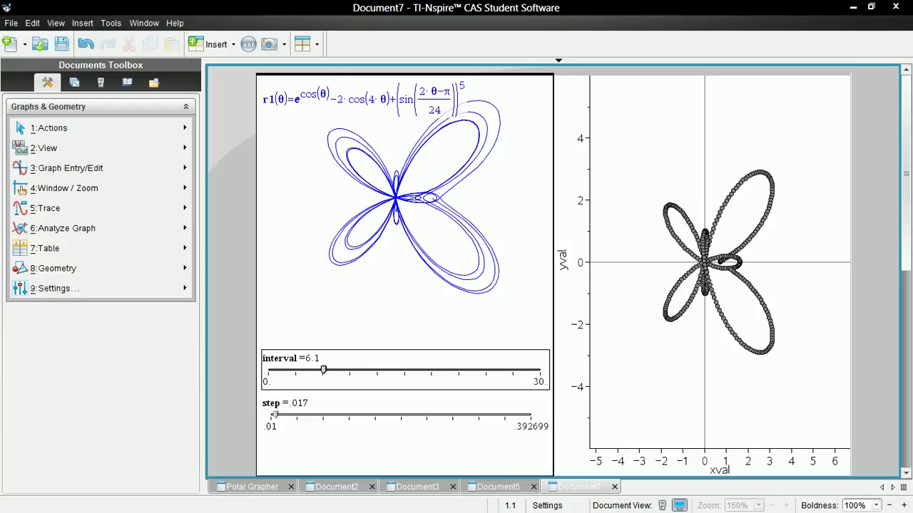